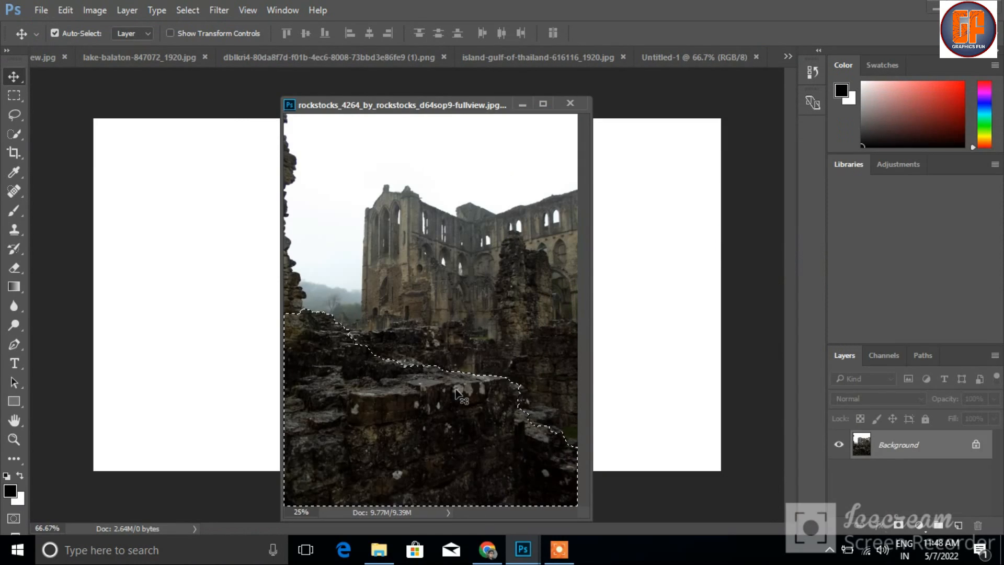
Step: Scale the dark rock cutout layer to about 54% and place it along the lower-left part of the canvas
click(521, 105)
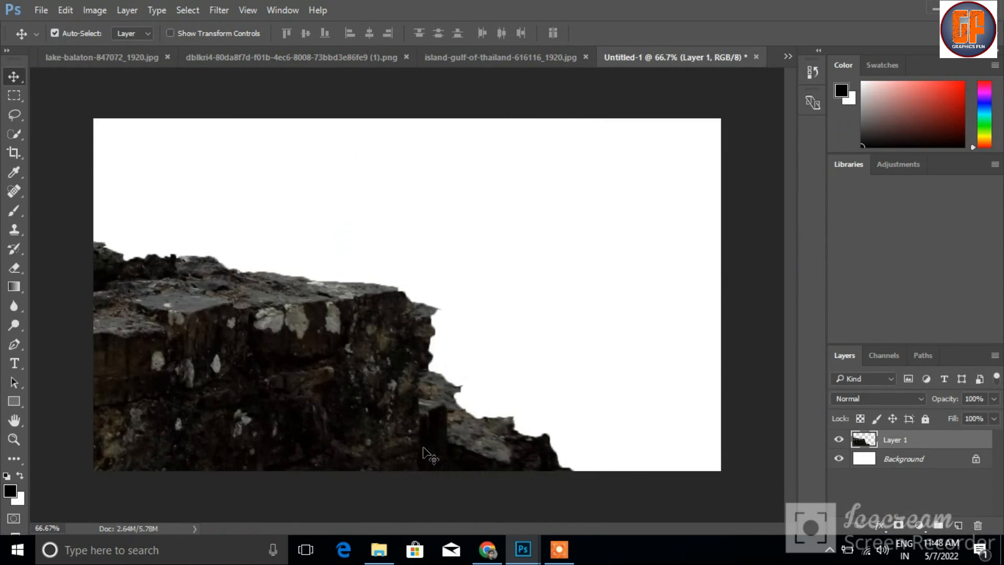
key(ctrl+t)
drag(582, 103, 437, 320)
drag(300, 366, 339, 378)
drag(466, 236, 489, 222)
drag(378, 362, 401, 360)
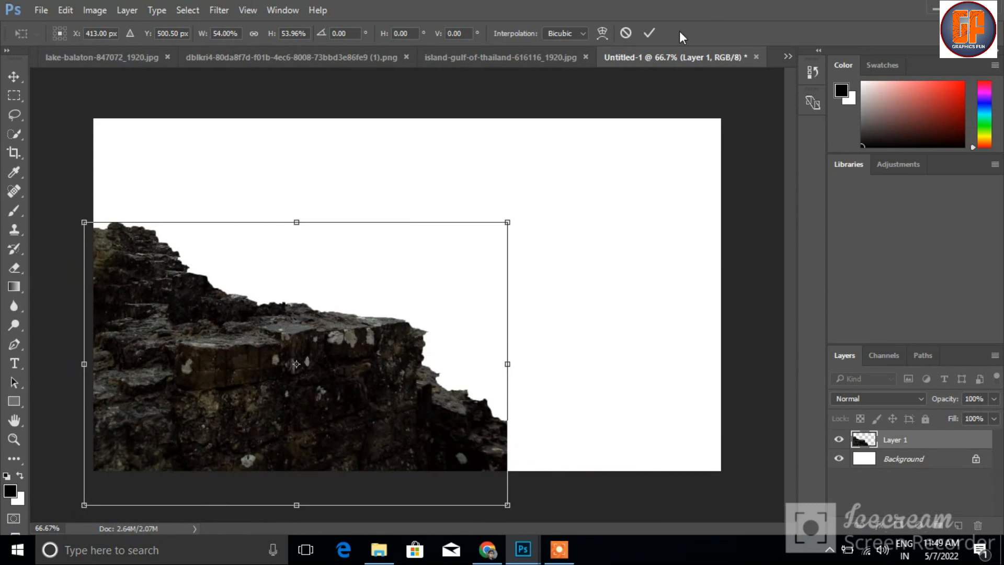
click(651, 33)
drag(302, 373, 302, 394)
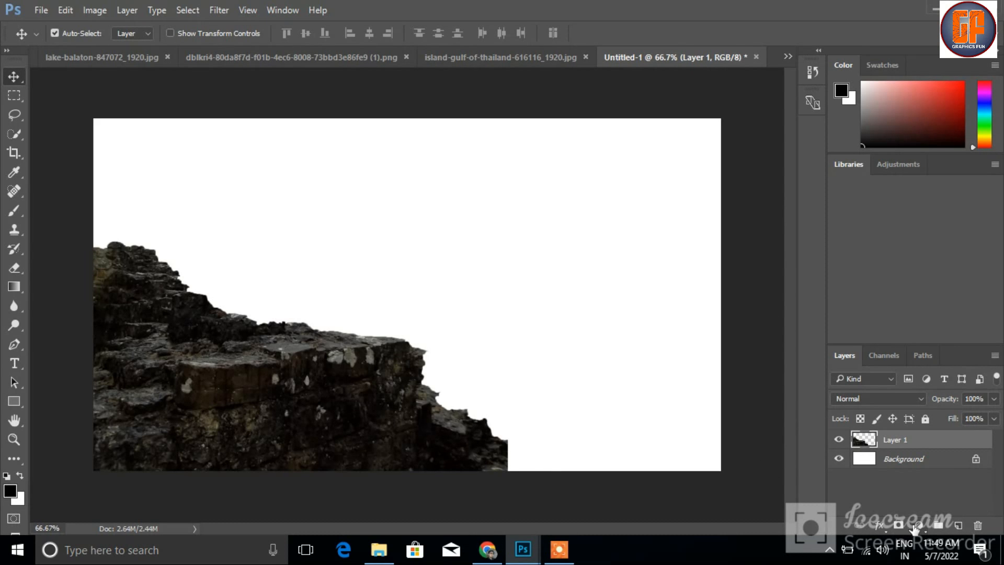
Step: Add a Brightness/Contrast adjustment clipped to Layer 1 with brightness 64 and contrast -27, and shift the rock slightly down and left
click(918, 524)
click(892, 260)
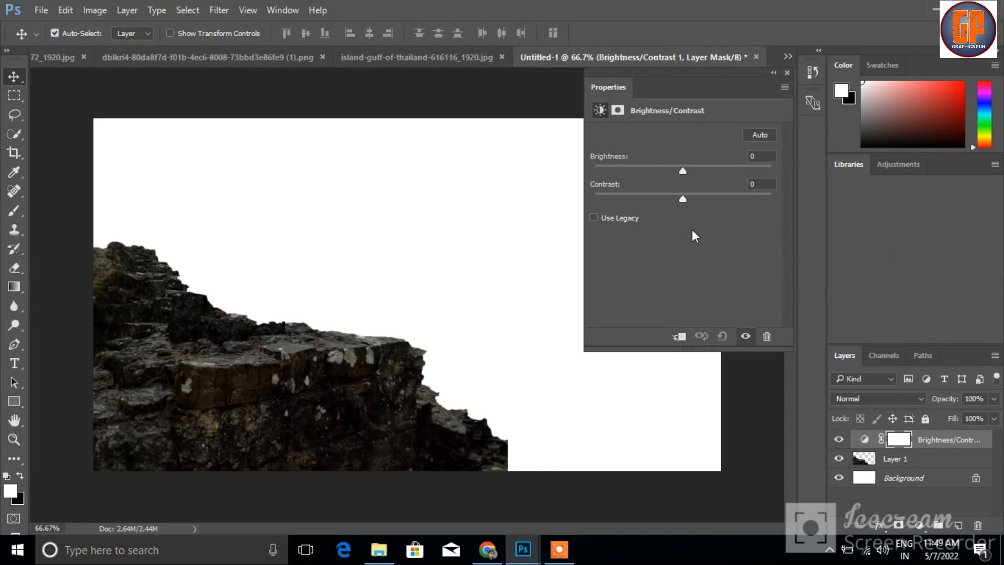
drag(685, 171, 634, 201)
click(677, 337)
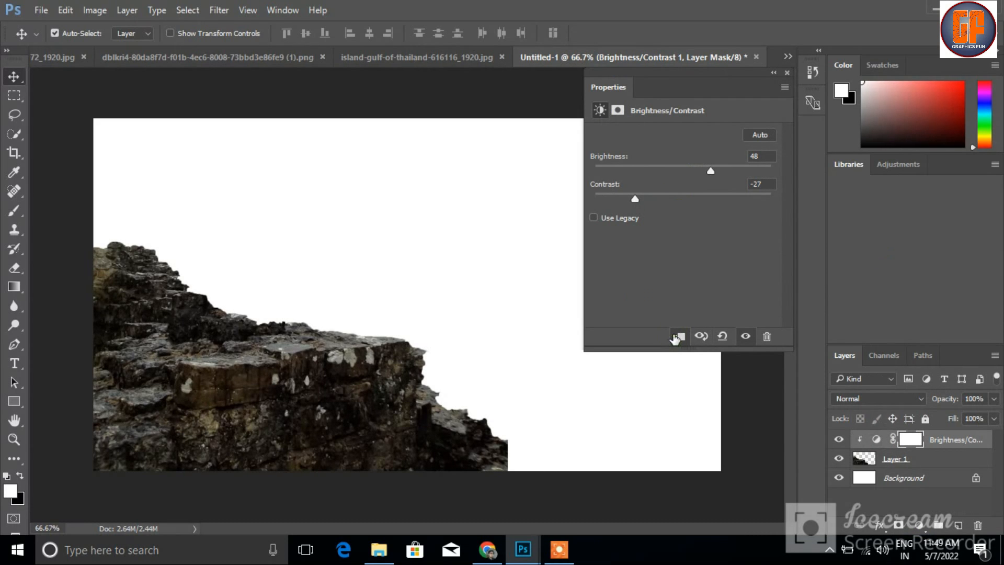
drag(711, 171, 721, 171)
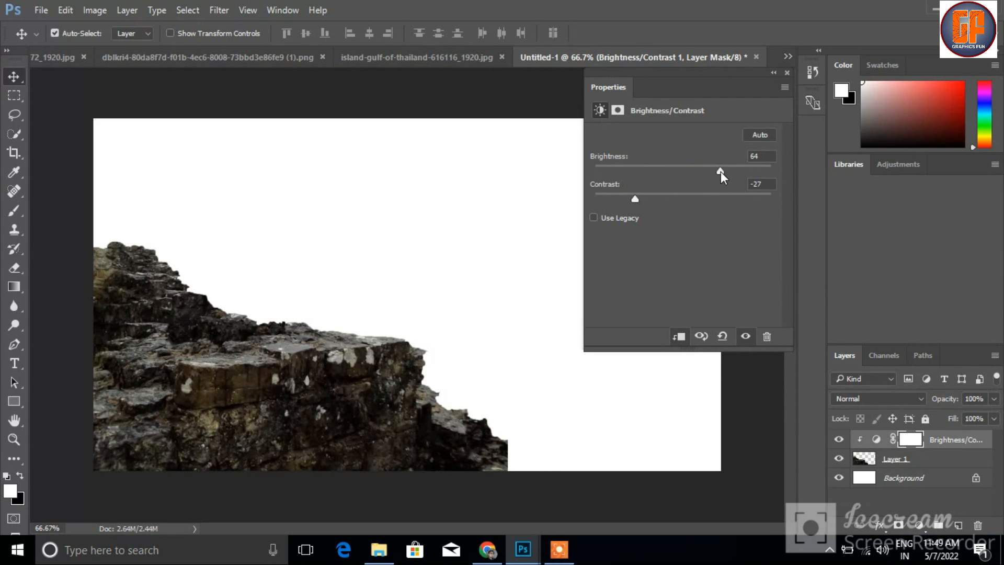
click(787, 73)
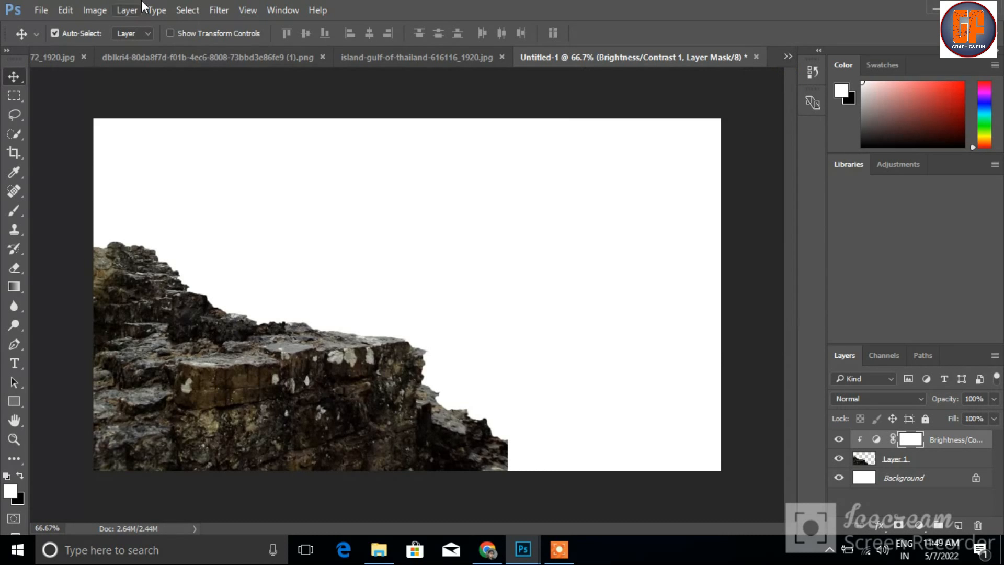
drag(302, 368, 291, 382)
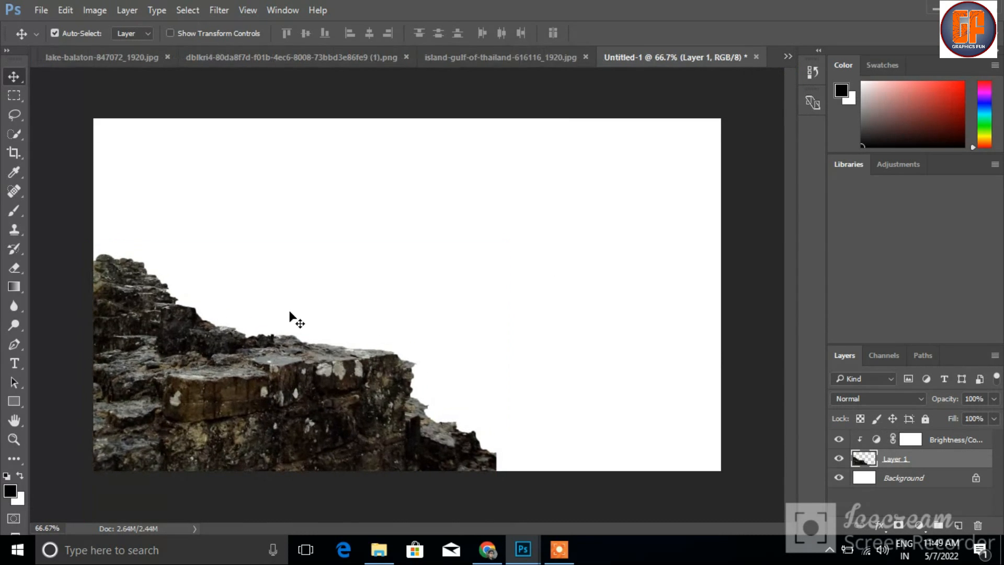
Step: Bring the selected stone-face tower from the cambodia angkor wat image into Untitled-1 and place its layer below Layer 1, keeping the brightness adjustment clipped to Layer 1
click(787, 56)
click(711, 67)
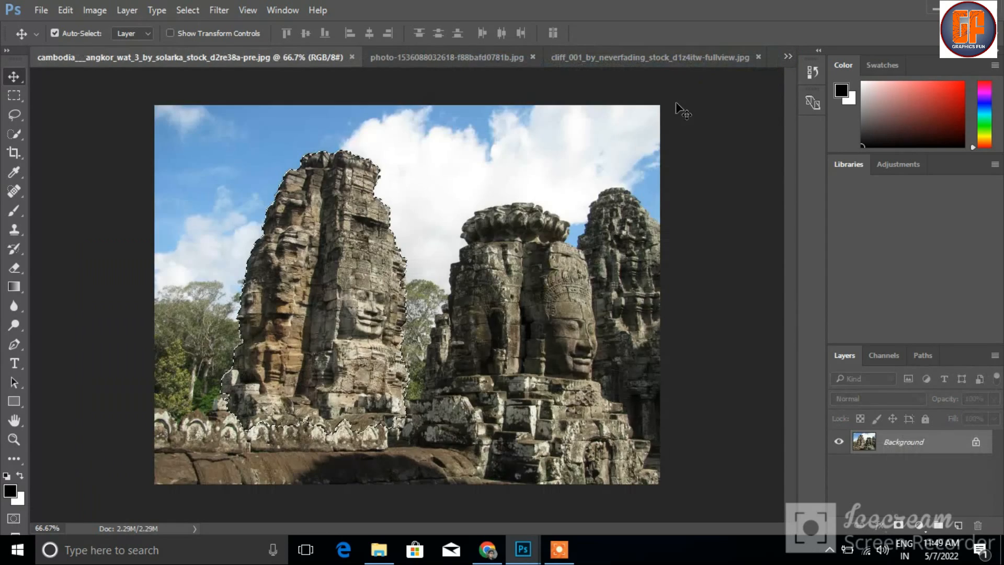
drag(248, 54, 485, 109)
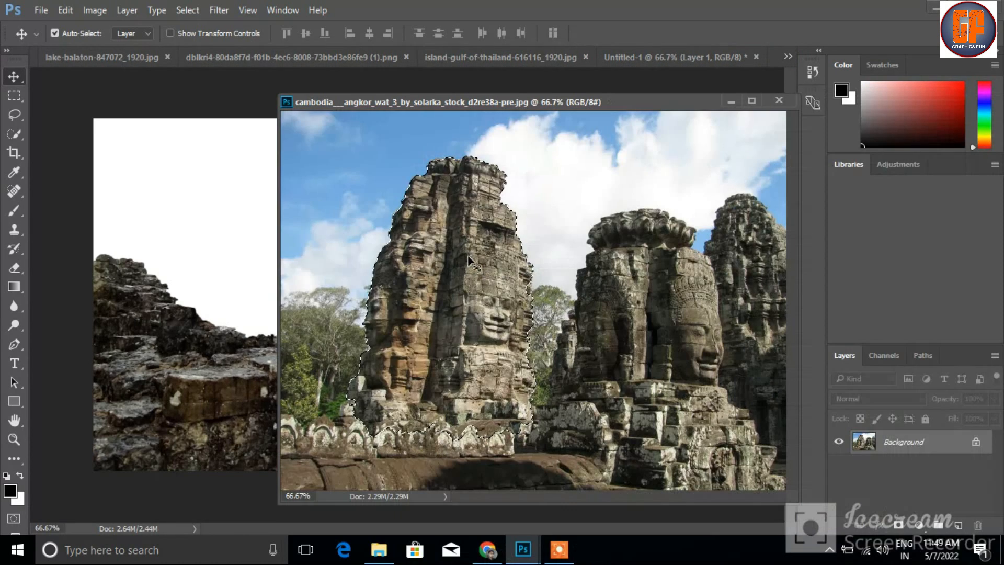
drag(473, 257, 250, 233)
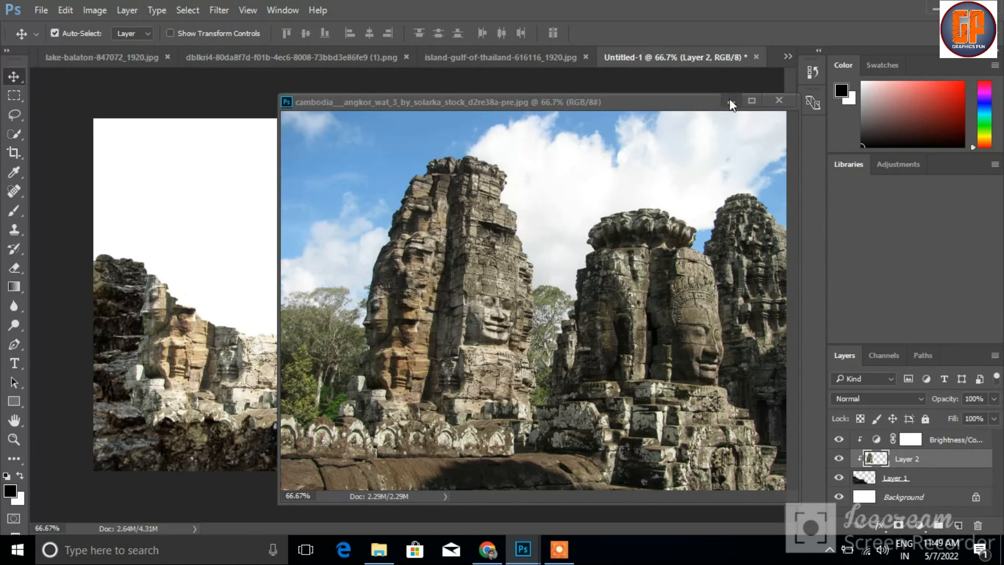
click(731, 101)
drag(921, 469, 944, 488)
right_click(919, 439)
click(834, 330)
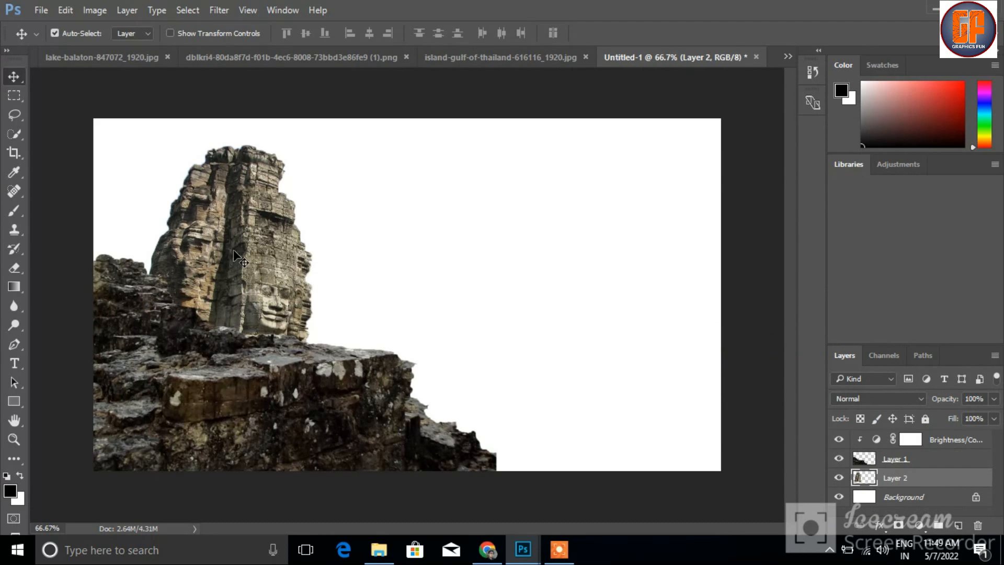
Step: Enlarge the stone-face tower slightly and position it behind the rock ledge
key(ctrl+t)
drag(327, 131, 311, 119)
drag(246, 236, 247, 248)
click(649, 33)
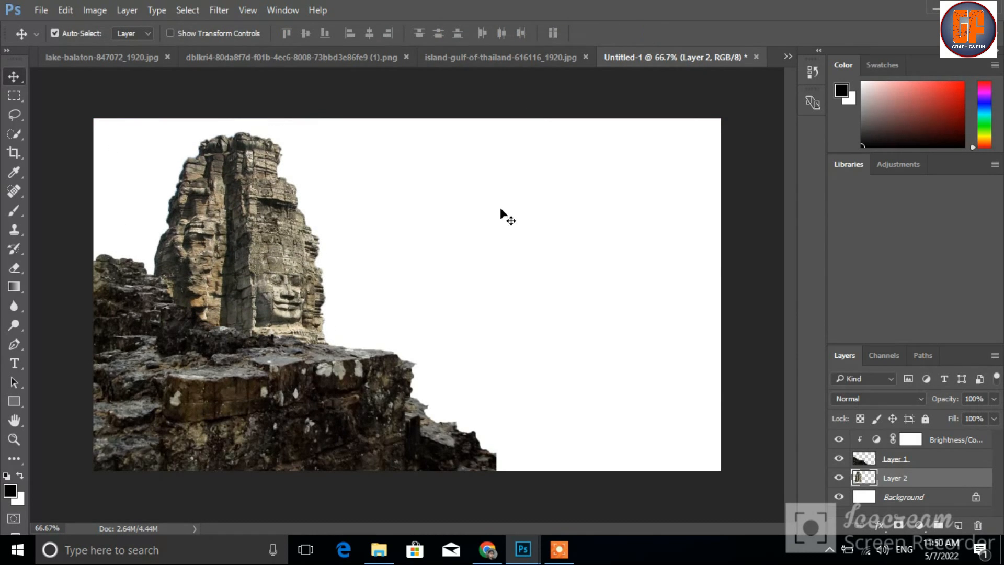
Step: Add a Brightness/Contrast adjustment clipped to the tower layer with brightness 39 and contrast -26
click(918, 527)
click(905, 262)
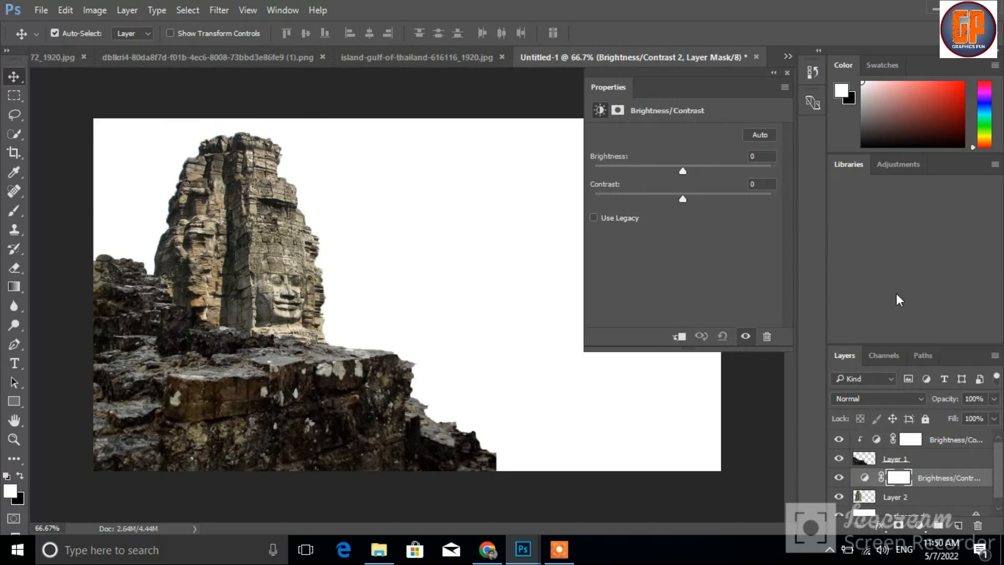
click(677, 335)
drag(683, 171, 703, 181)
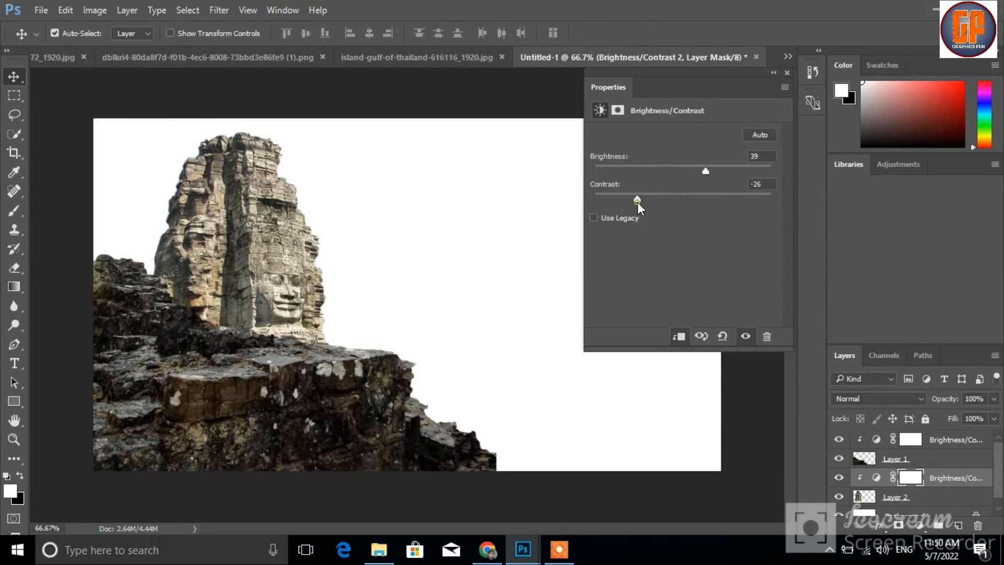
click(786, 73)
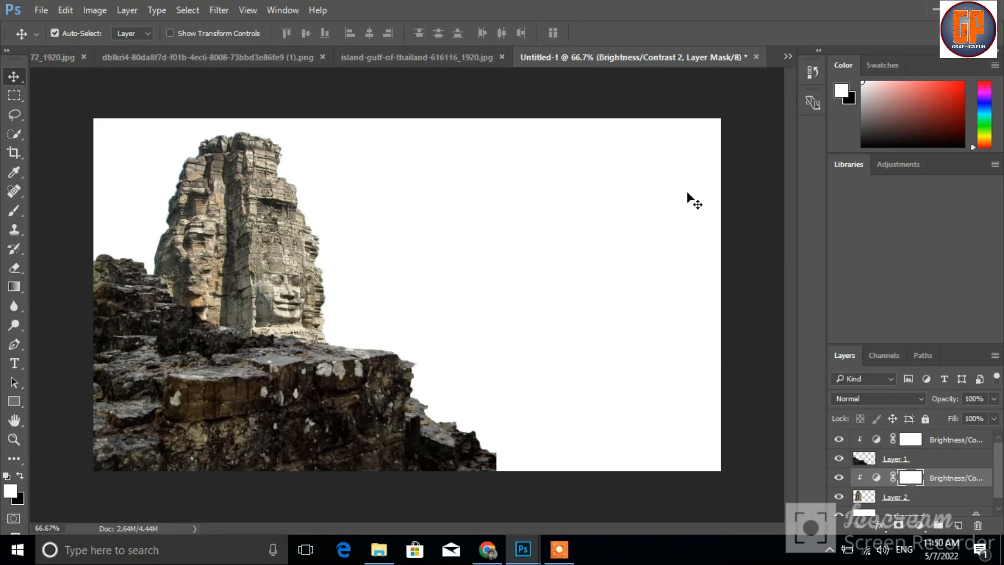
Step: Bring the misty forest river photo into Untitled-1 and place its layer directly above the Background
click(788, 54)
click(612, 57)
drag(183, 59, 452, 126)
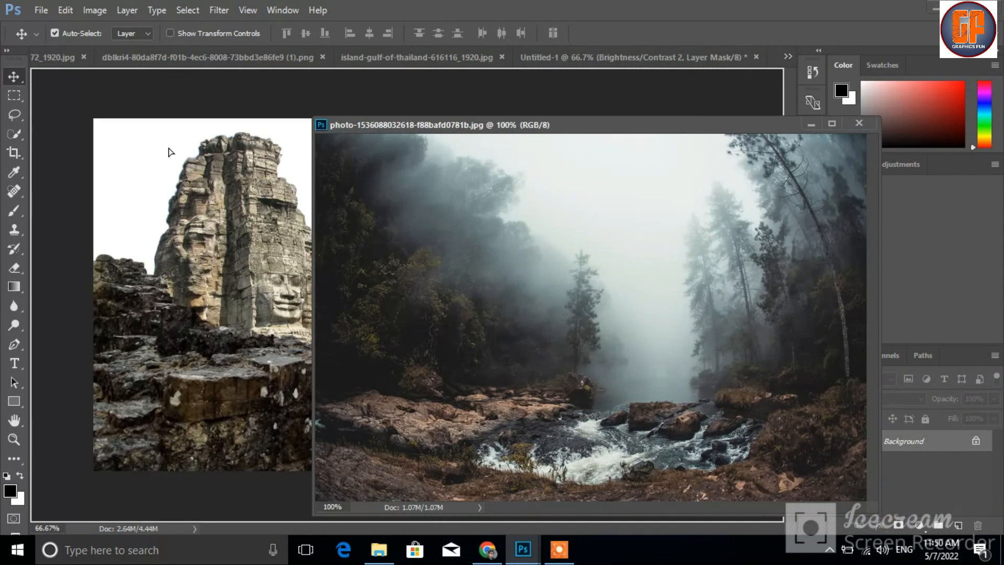
drag(168, 147, 170, 147)
click(812, 125)
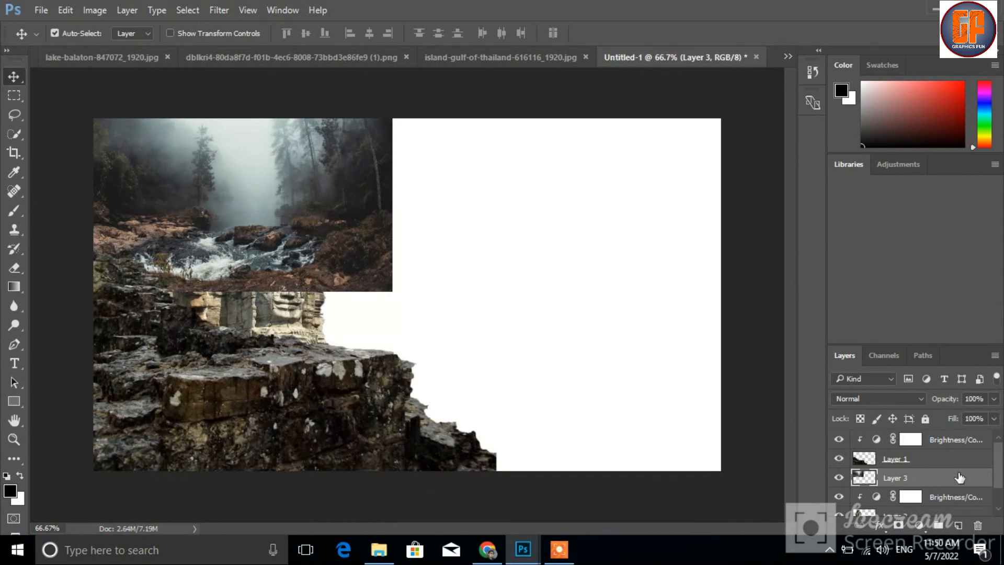
scroll(998, 463, down, 2)
drag(954, 452, 943, 494)
Step: Scale the forest photo to 170.80% and position it to fill the whole canvas behind the rocks
key(ctrl+t)
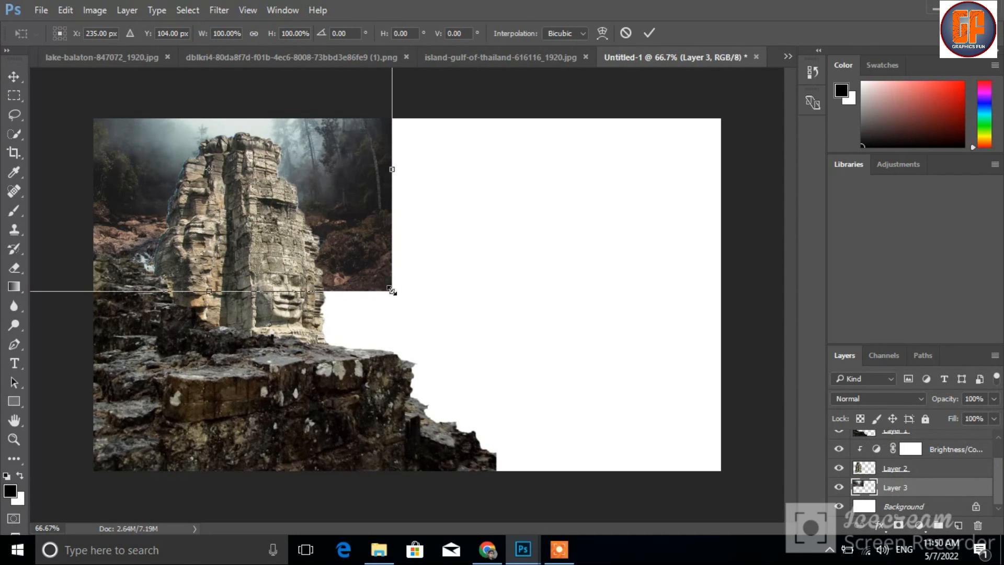
drag(438, 331, 647, 370)
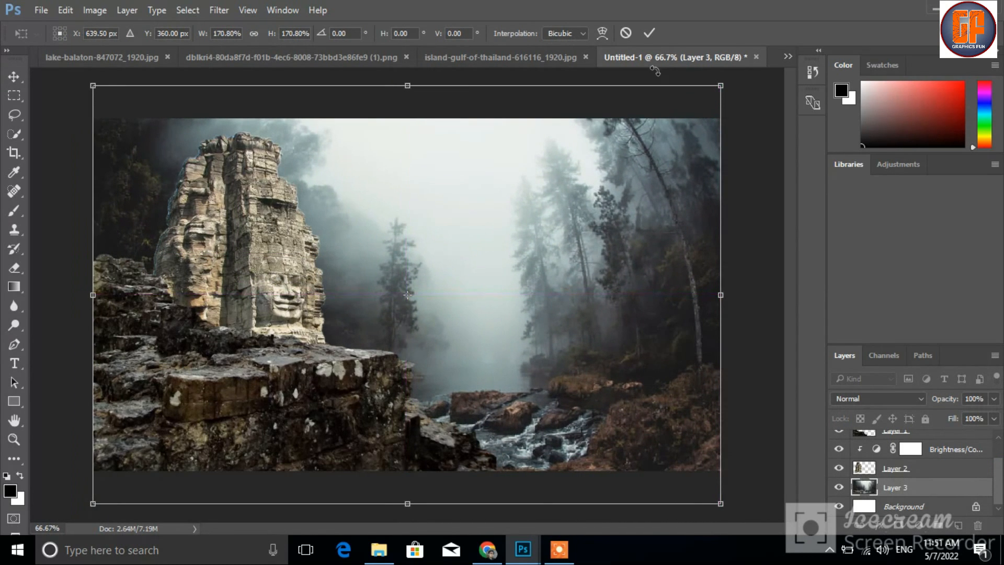
click(648, 34)
Step: Bring the selected cliff from the cliff_001 image into Untitled-1 and place it in the lower-right part of the canvas
click(786, 56)
click(683, 62)
drag(269, 58, 714, 85)
drag(714, 356, 373, 277)
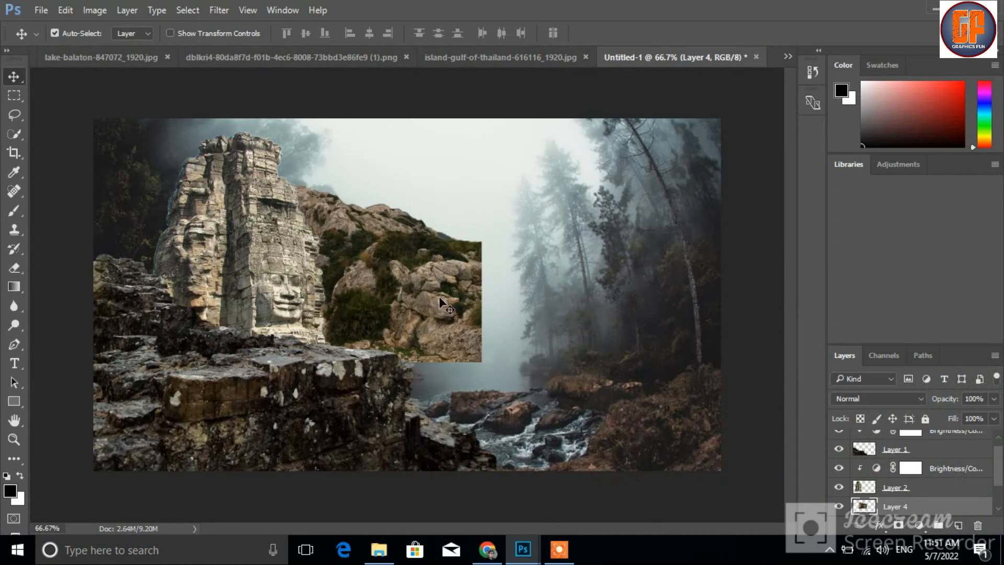
drag(438, 296, 646, 480)
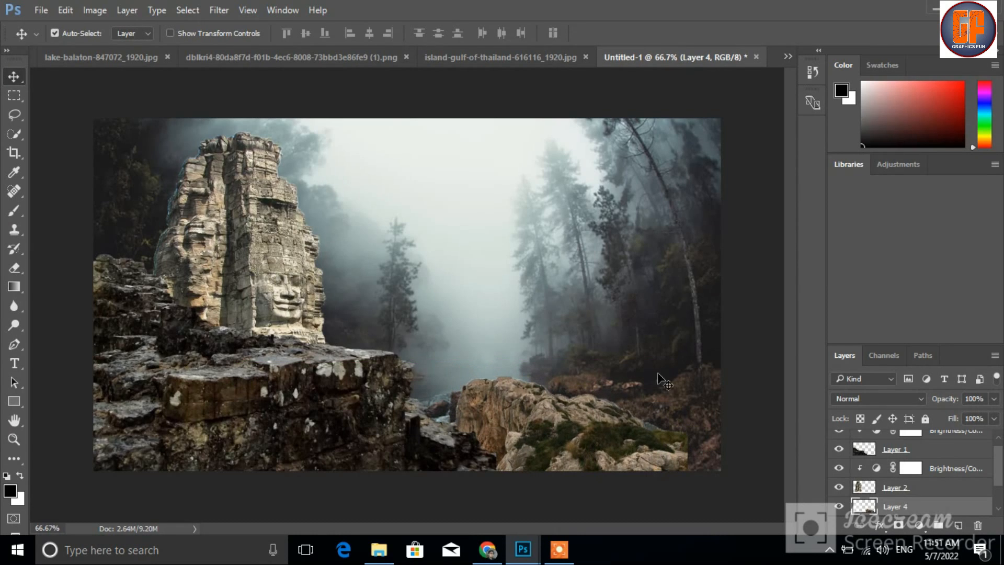
Step: Darken the cliff with a clipped Brightness/Contrast adjustment using contrast -37 and lowered brightness, and move the cliff to the canvas's right edge
click(918, 524)
click(888, 264)
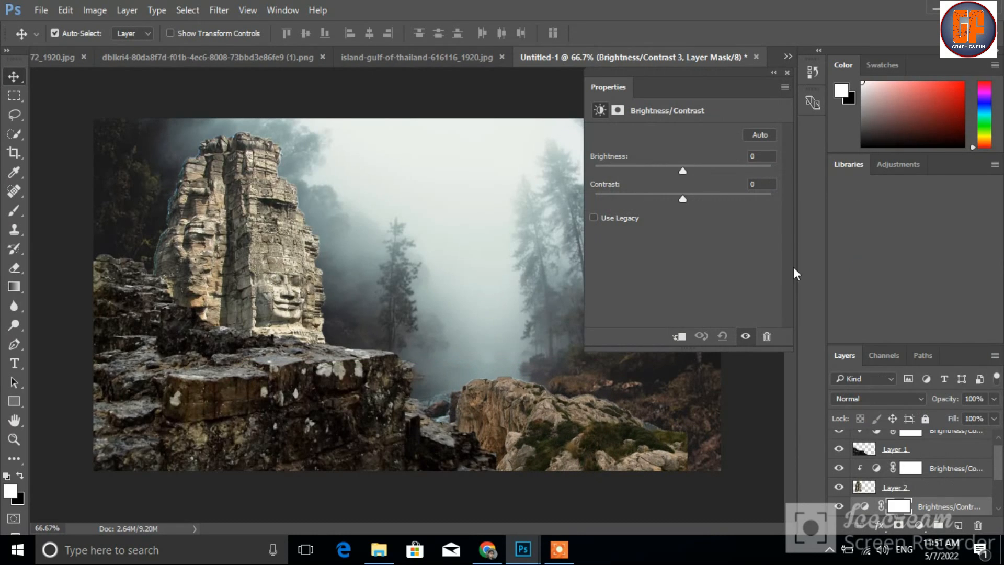
drag(681, 170, 725, 171)
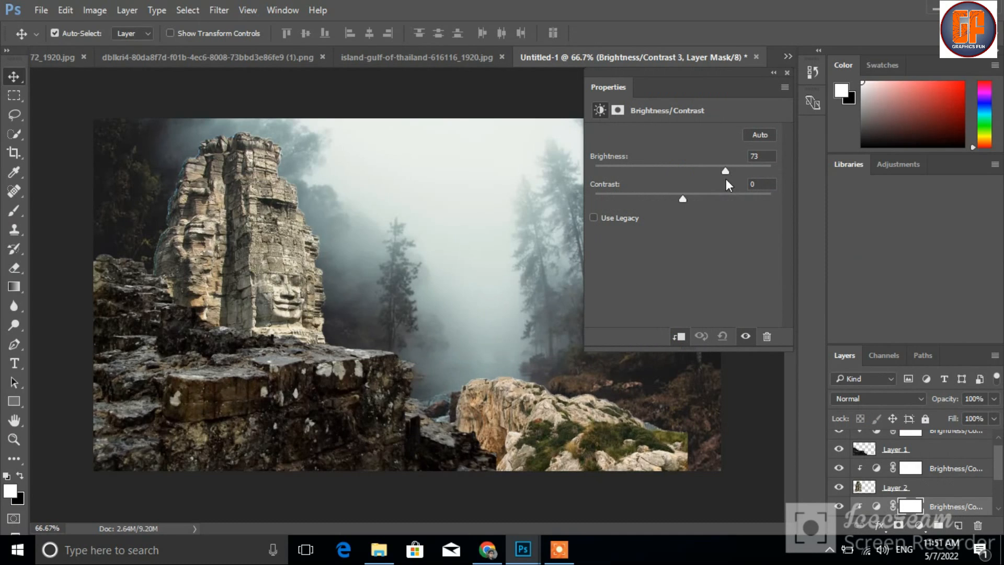
drag(680, 201, 616, 202)
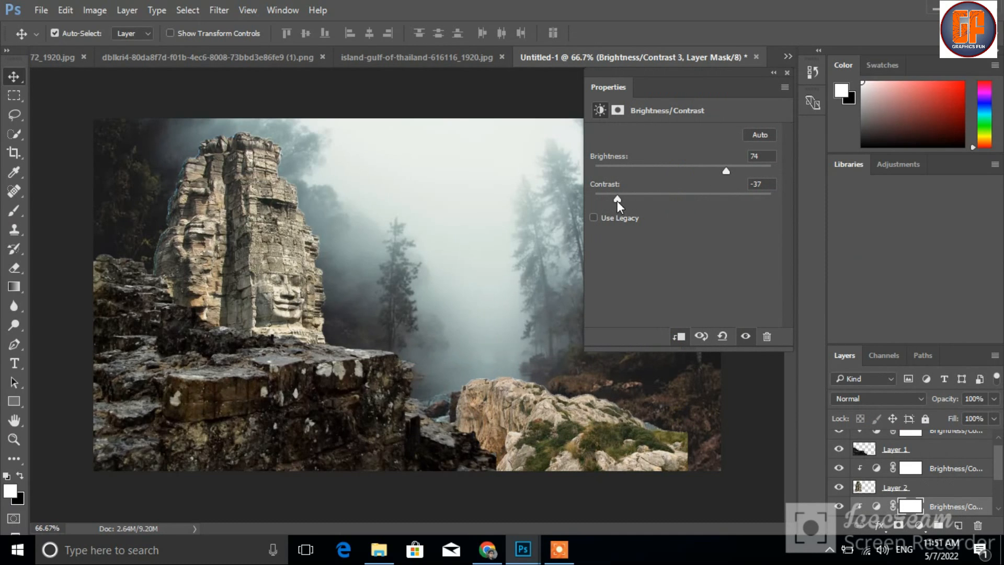
drag(726, 172, 653, 174)
click(785, 71)
drag(593, 442, 612, 436)
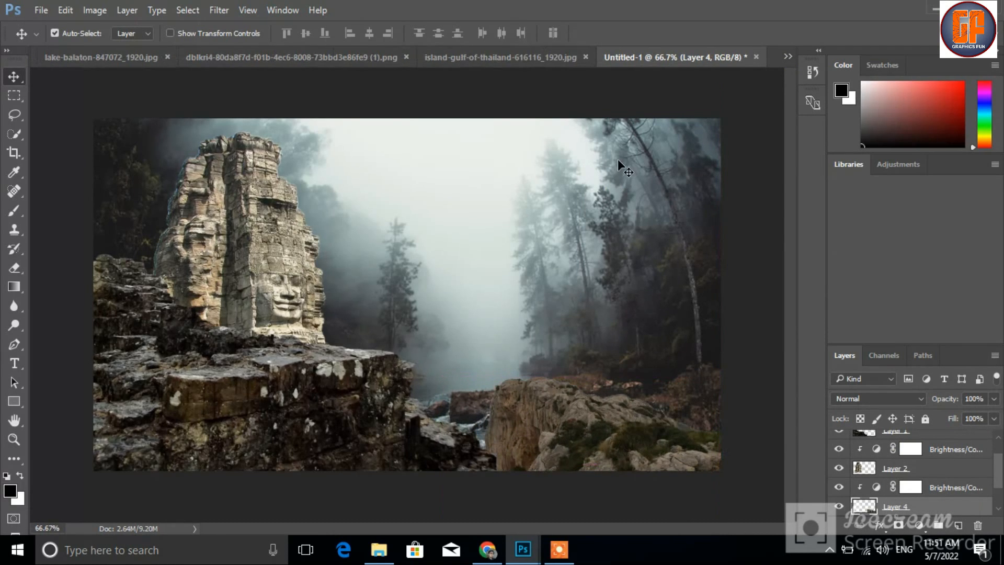
Step: Float the island-gulf-of-thailand image in its own window and bring Untitled-1 back into view behind it
click(788, 56)
click(624, 75)
click(788, 56)
click(711, 94)
click(788, 56)
click(685, 109)
drag(629, 76, 635, 83)
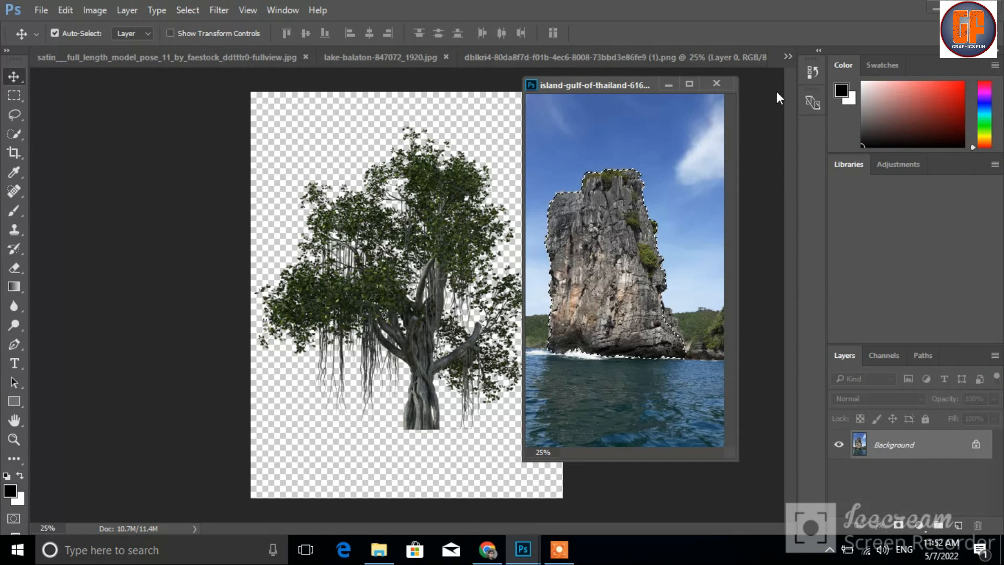
click(788, 56)
click(788, 56)
click(689, 104)
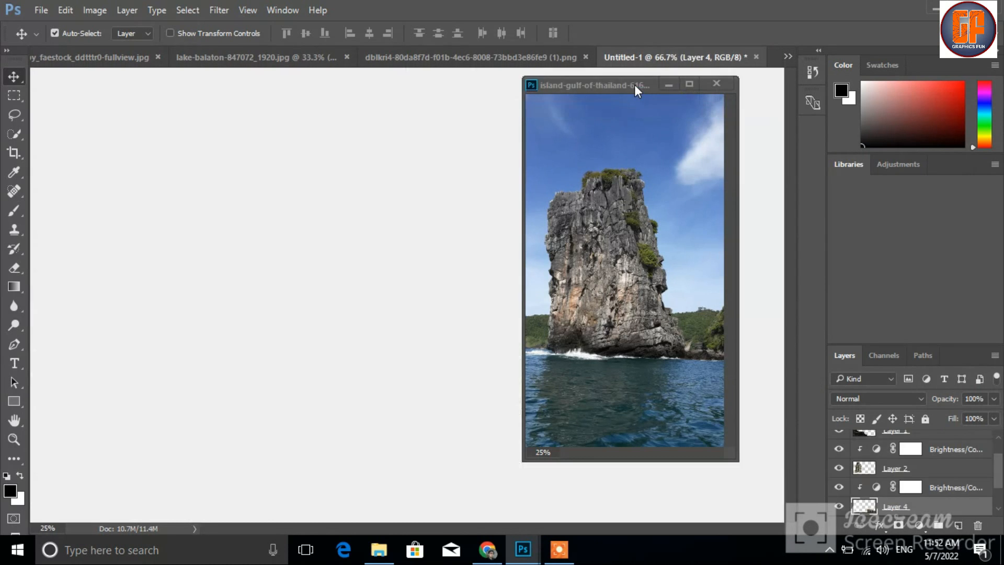
Step: Copy the selected island rock into Untitled-1 and move its layer to the top of the layer stack
drag(635, 84, 680, 83)
drag(632, 241, 475, 261)
click(711, 82)
drag(933, 511, 944, 441)
drag(948, 482, 944, 436)
Step: Flip the island rock horizontally, scale it to about 77%, and position it along the canvas's right edge
drag(515, 317, 509, 363)
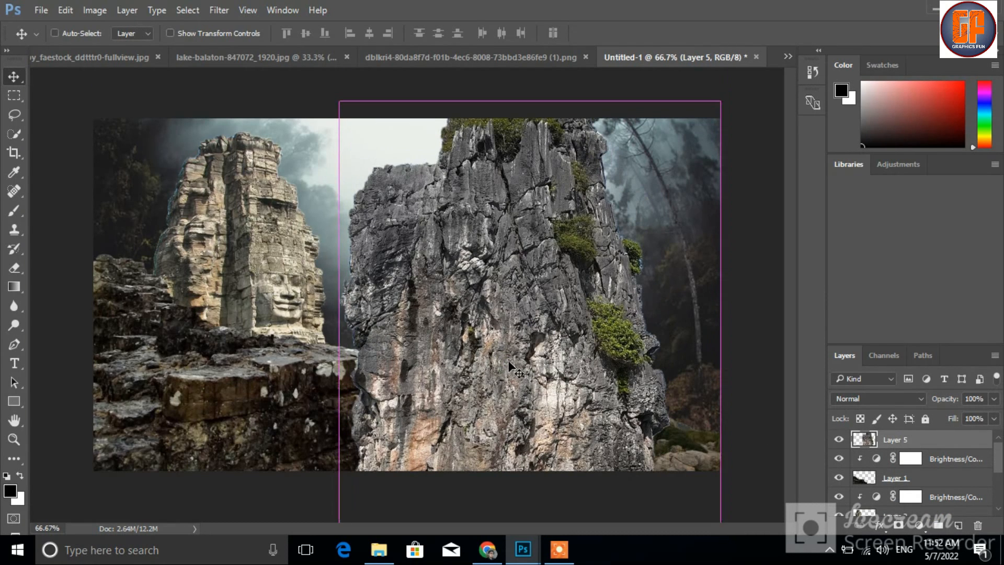
key(ctrl+t)
drag(340, 100, 408, 190)
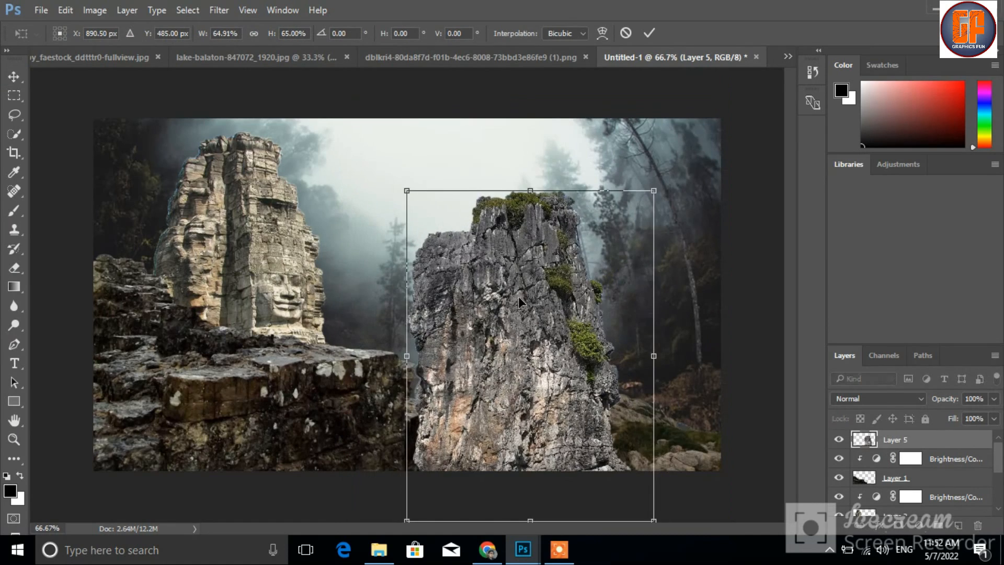
drag(516, 303, 657, 214)
right_click(657, 214)
click(708, 430)
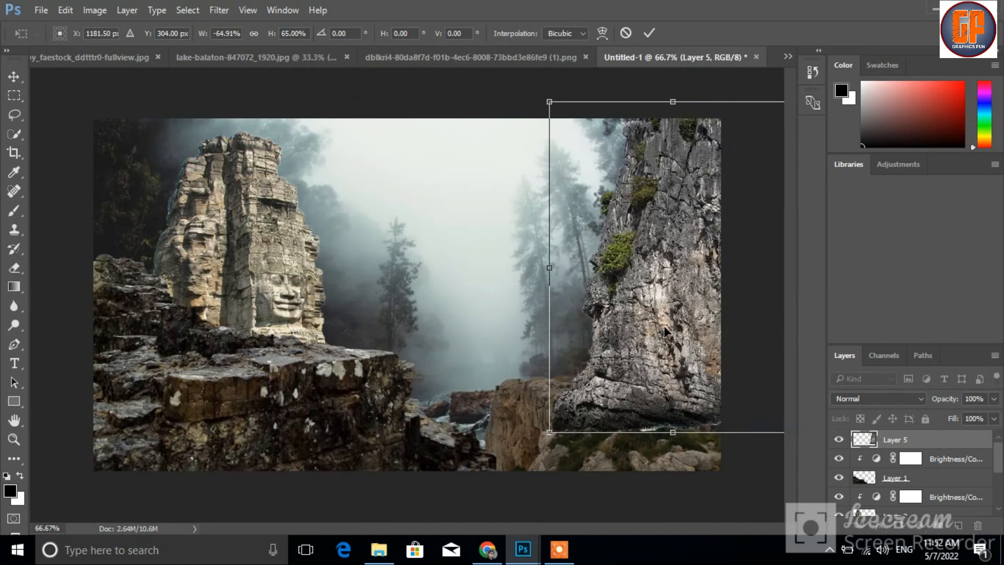
drag(690, 289, 674, 361)
drag(532, 171, 523, 131)
drag(680, 309, 706, 299)
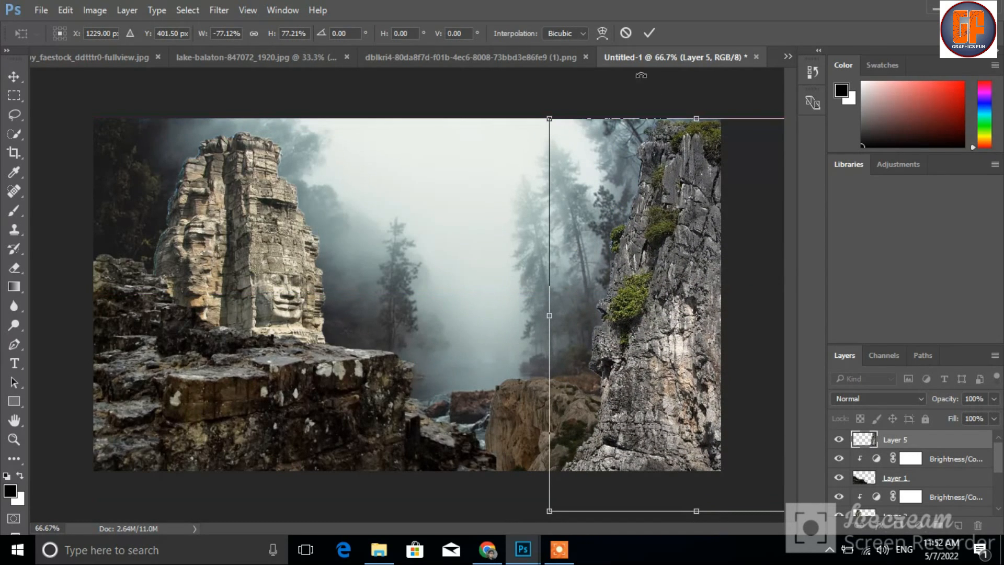
click(650, 34)
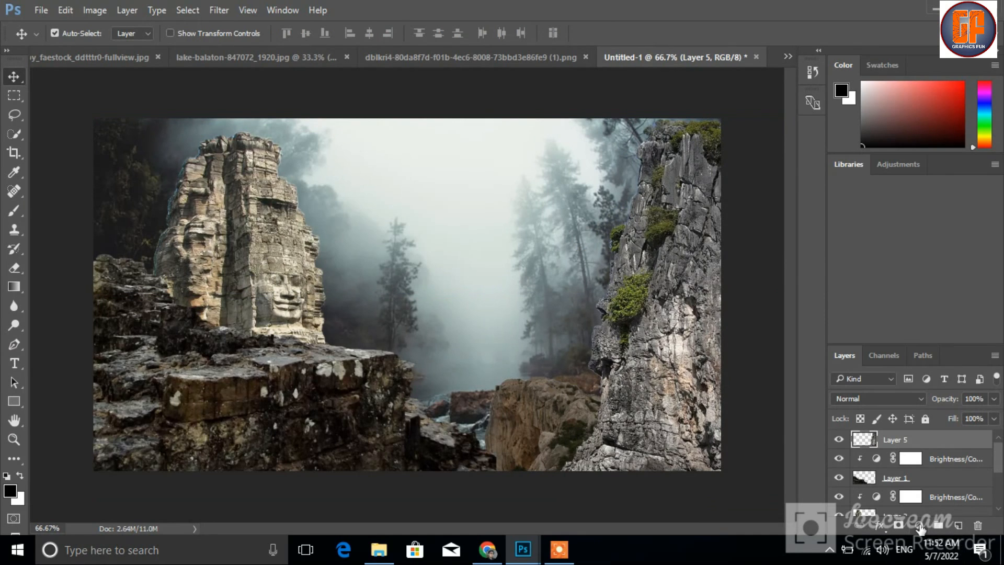
Step: Darken the island rock slightly with a clipped Curves adjustment that pulls its midtones down
click(918, 524)
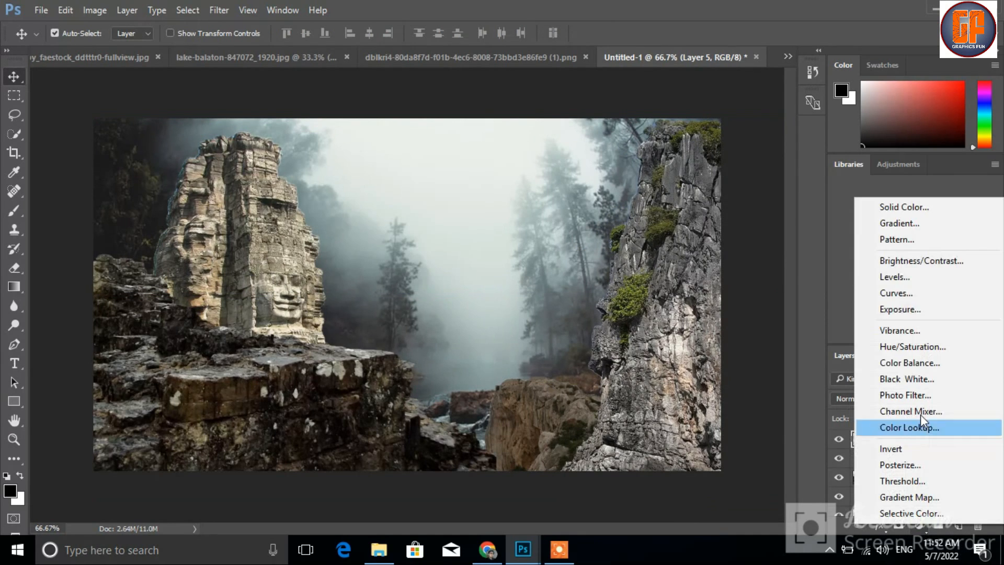
click(911, 292)
click(679, 336)
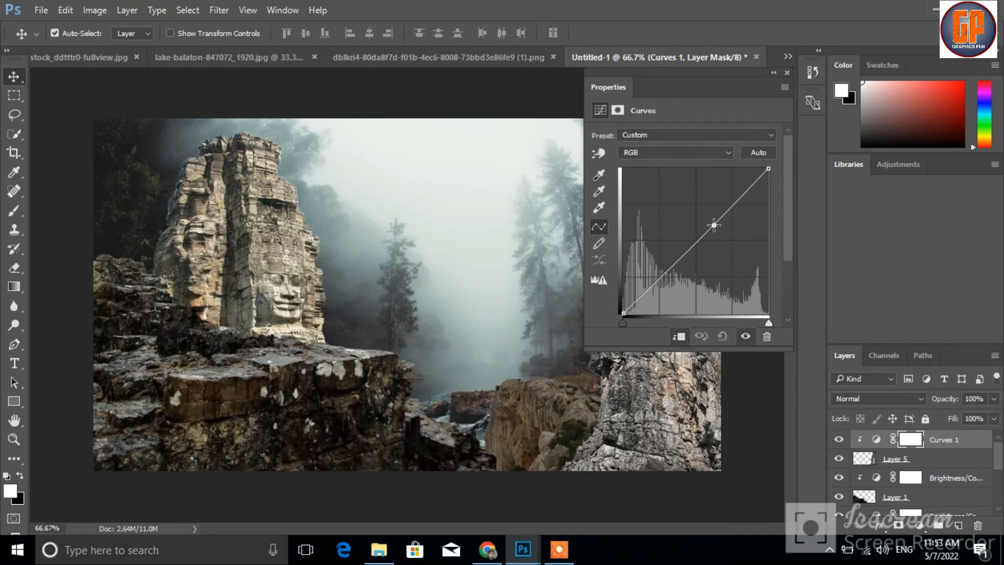
drag(713, 225, 713, 235)
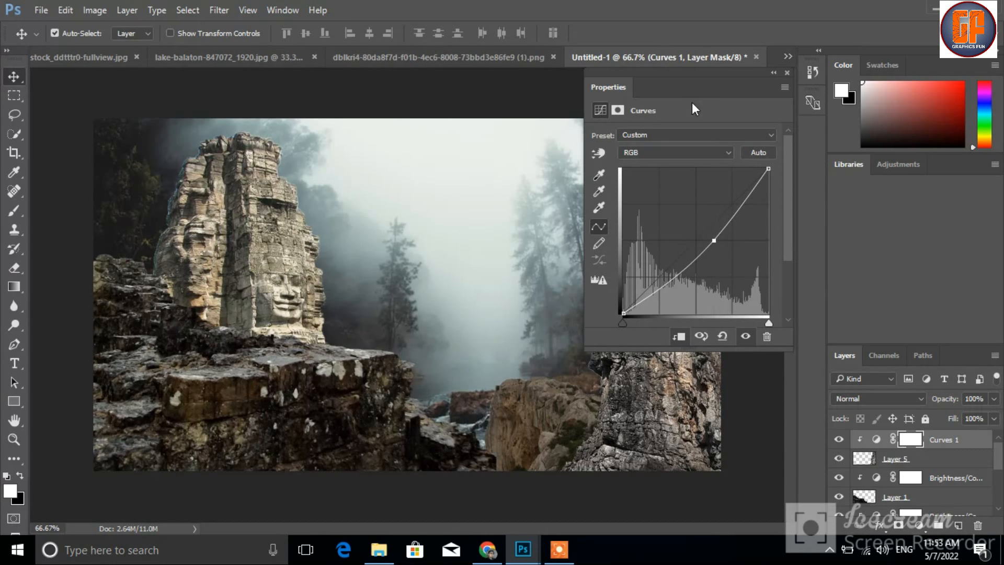
drag(703, 85, 368, 119)
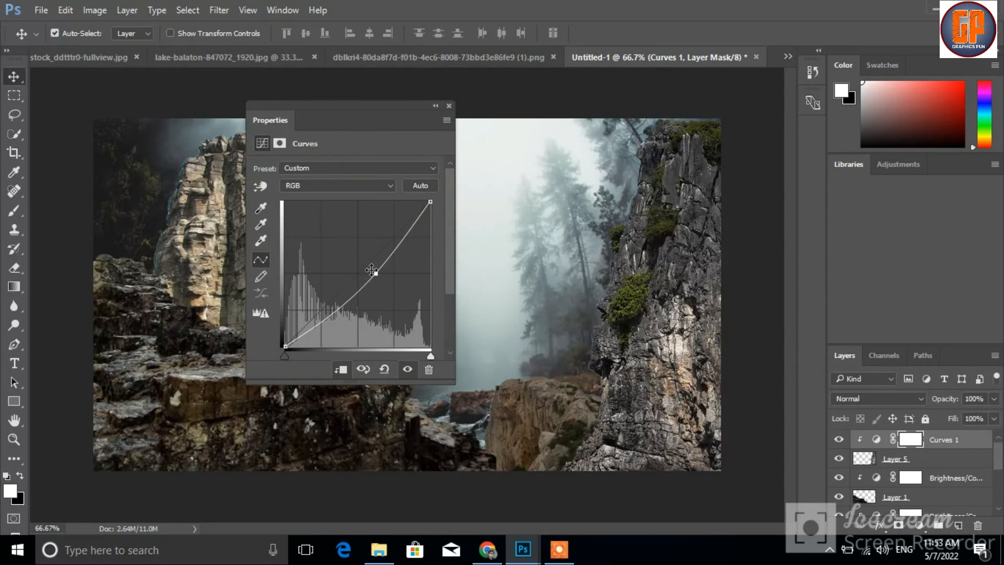
drag(372, 284, 374, 270)
click(449, 106)
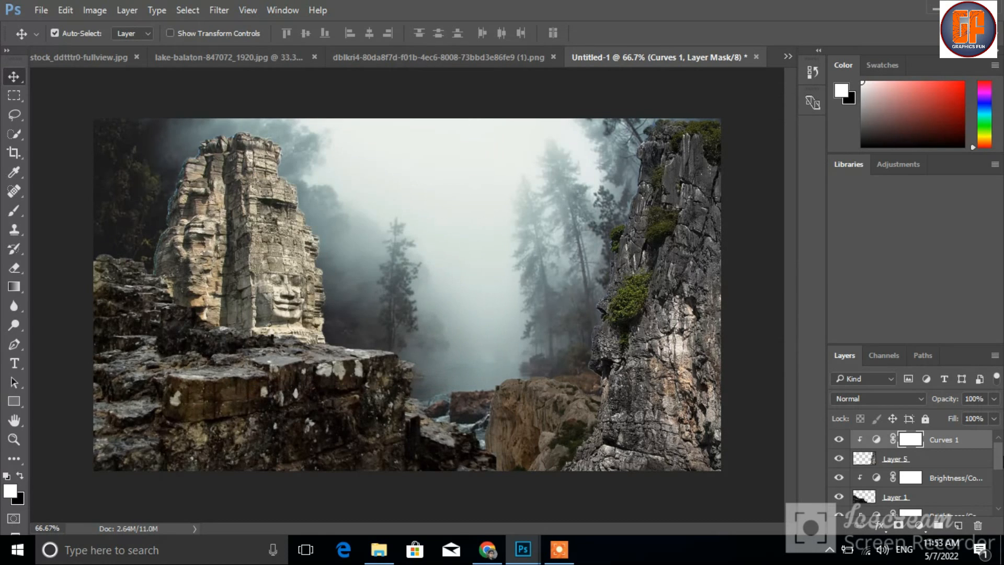
Step: Lower the brightness of the stone-face tower in its existing clipped Brightness/Contrast adjustment
scroll(965, 478, down, 3)
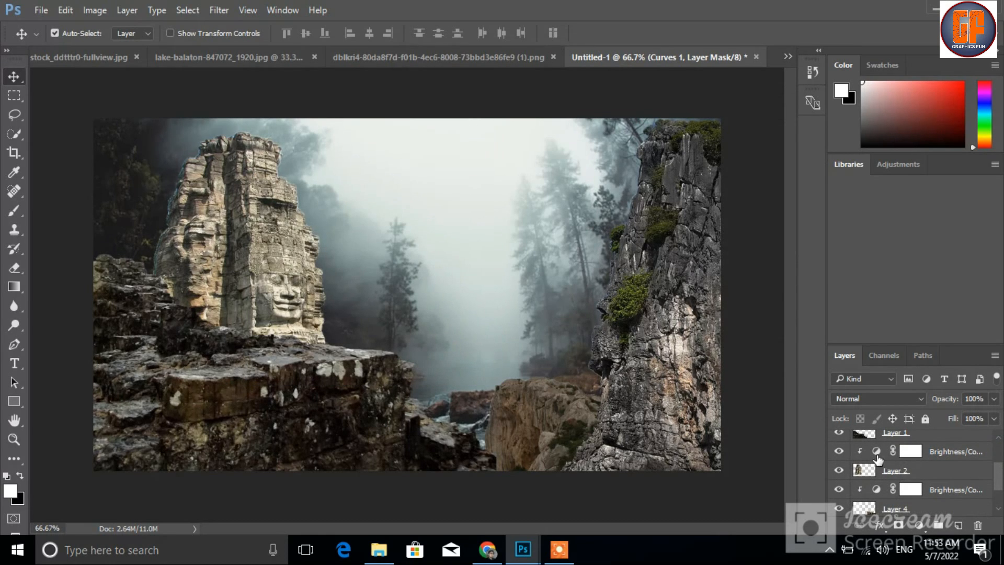
double_click(876, 455)
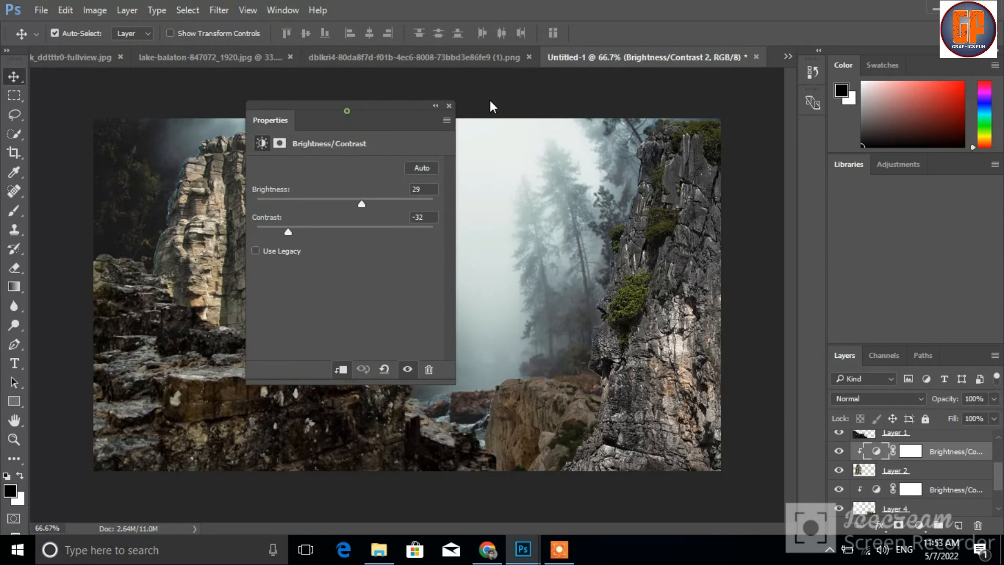
click(448, 105)
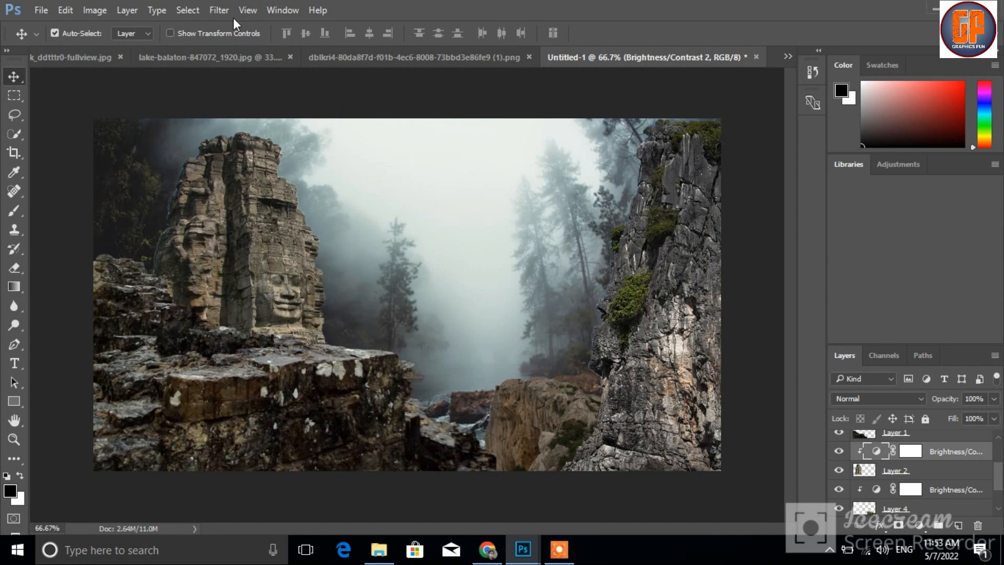
Step: Copy the cut-out tree from the dblkri4 image into Untitled-1 and move its layer to the top of the stack
click(438, 62)
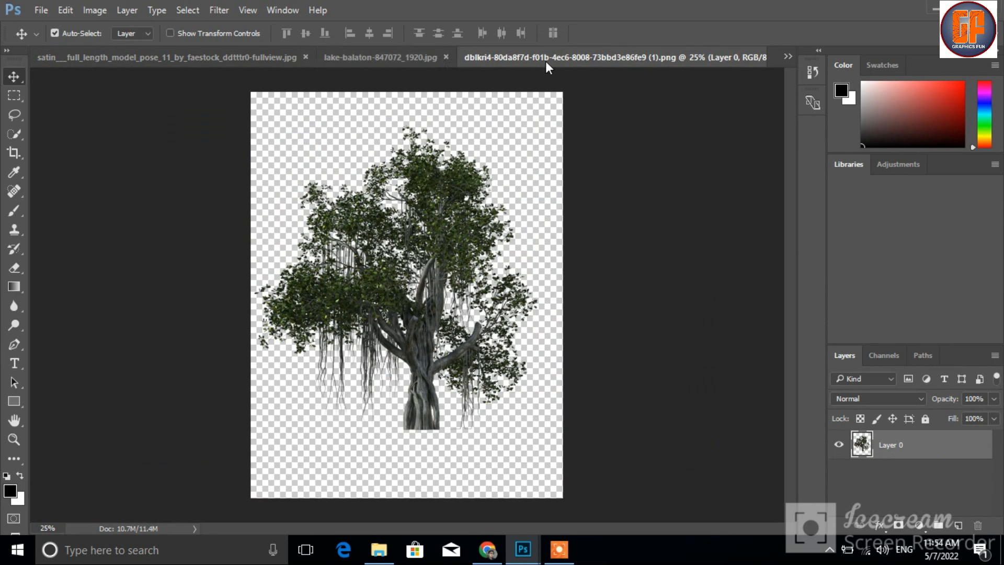
drag(546, 63, 604, 134)
drag(662, 302, 338, 144)
click(819, 121)
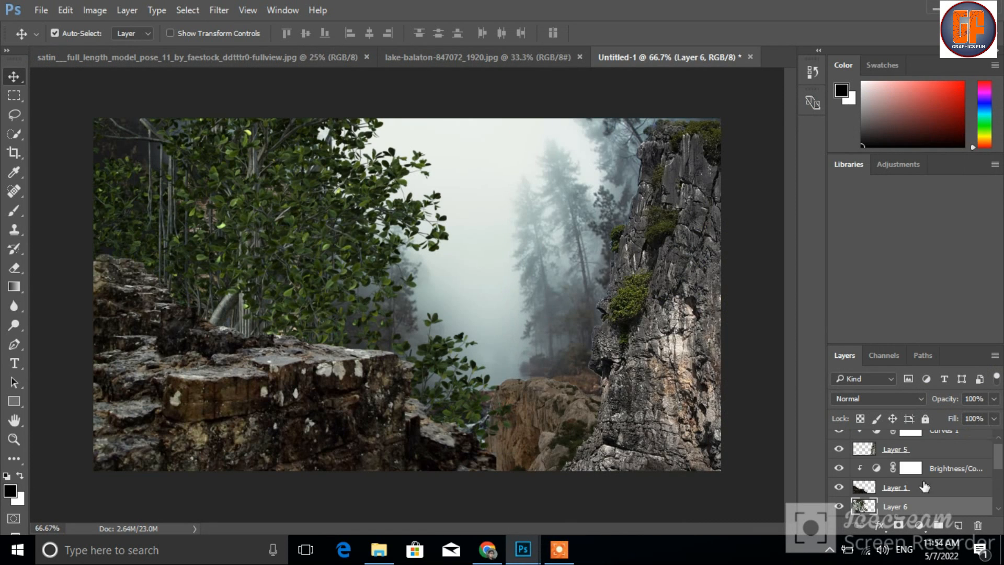
drag(920, 485, 944, 441)
Step: Scale the tree to about 54% and place it in the canvas's upper-left corner, partly overlapping the tower
key(ctrl+t)
drag(270, 283, 191, 474)
drag(432, 132, 137, 90)
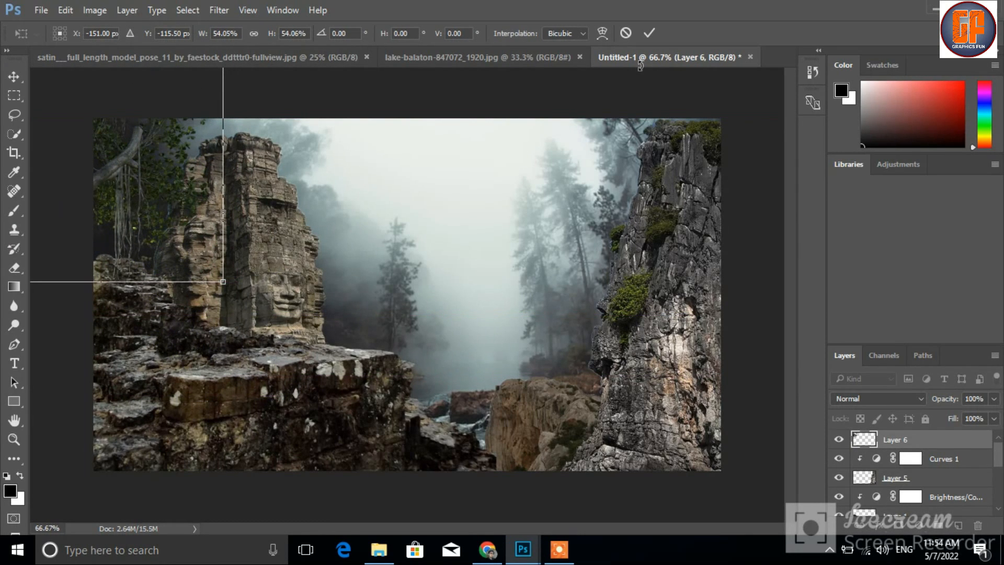
click(649, 33)
Step: Duplicate the tree twice, placing one copy over the lower-left rocks and the other over the cliff base at the canvas's lower right
drag(133, 226, 165, 235)
drag(140, 192, 137, 409)
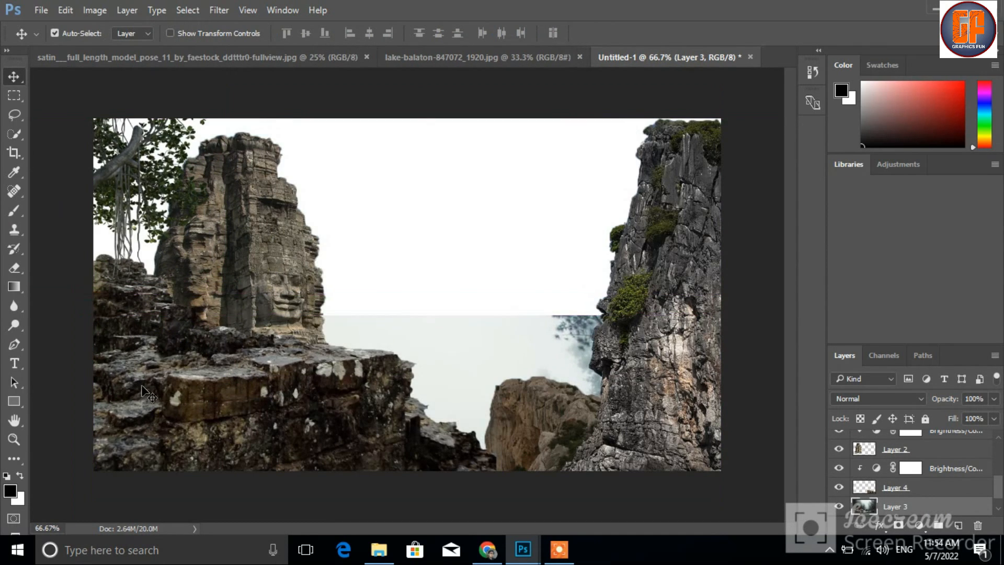
key(ctrl+z)
scroll(1000, 490, up, 5)
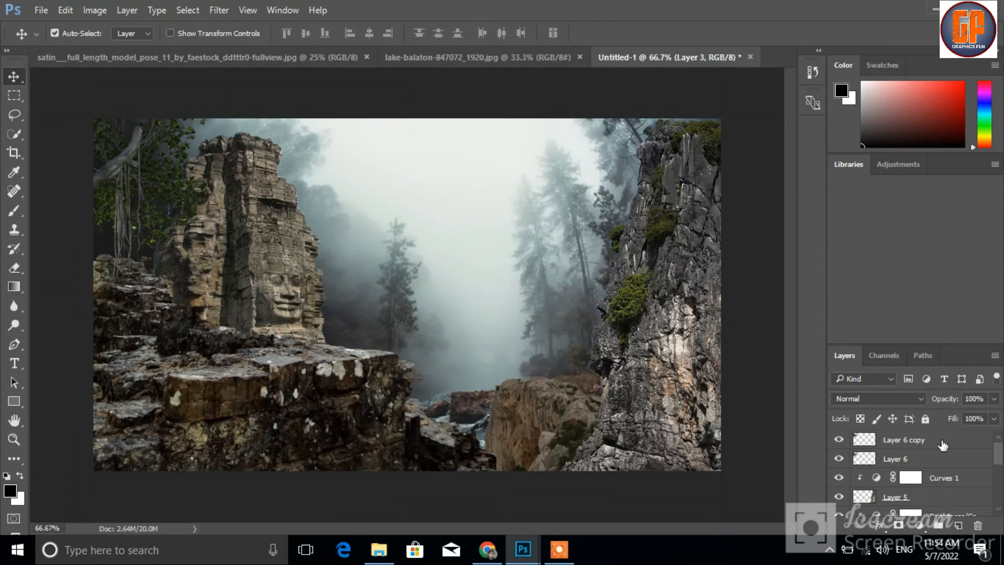
click(939, 442)
drag(126, 169, 140, 419)
key(ctrl+j)
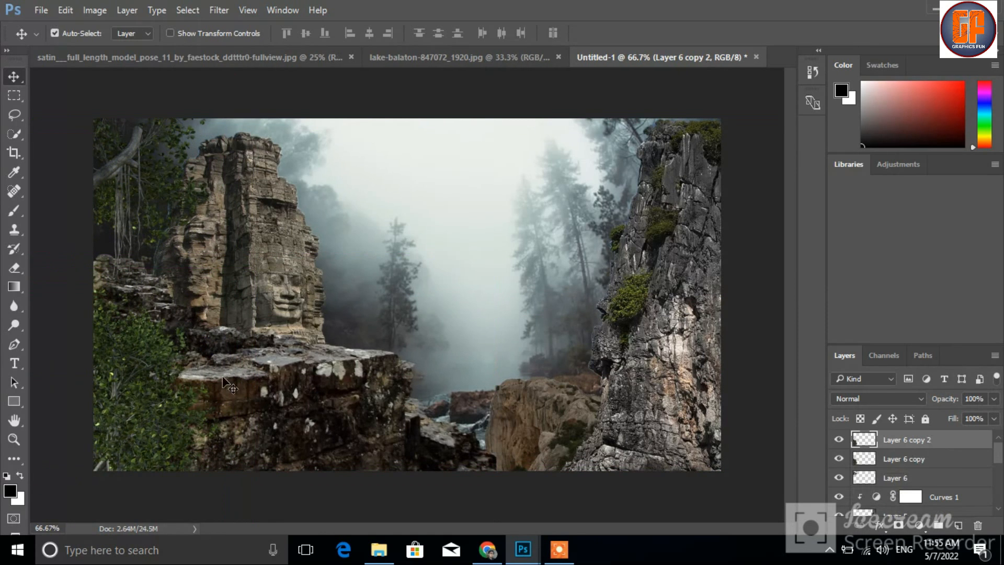
drag(161, 370, 655, 424)
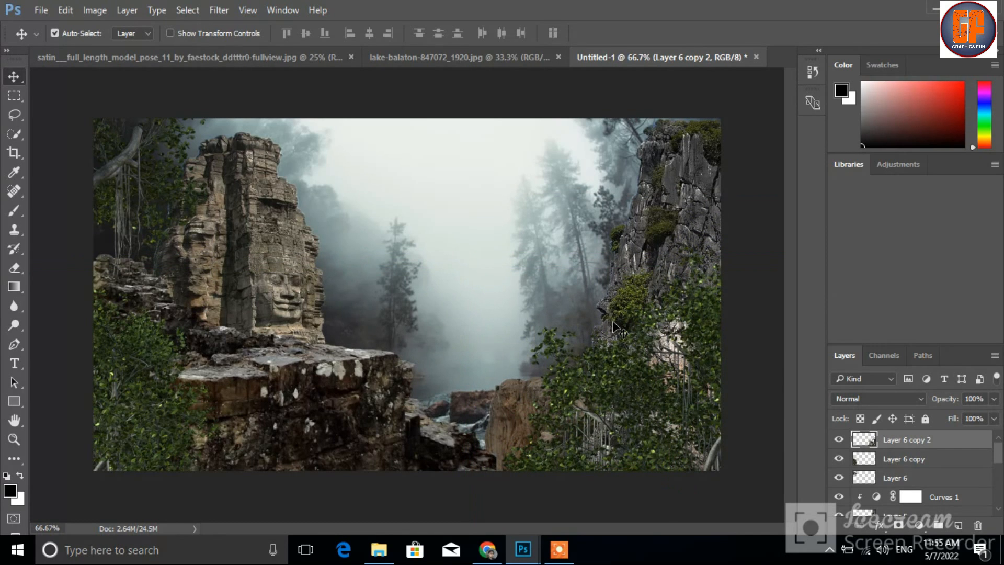
Step: Duplicate the lower-right tree and place the copy at the canvas's upper right so its trunk and hanging roots overlap the cliff
key(ctrl+j)
drag(639, 376, 588, 149)
key(ctrl+z)
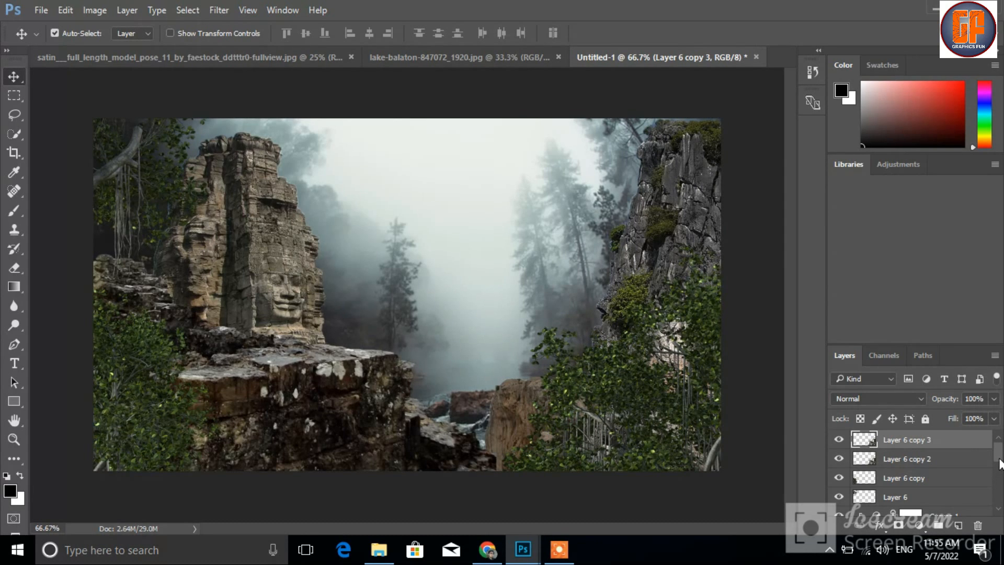
click(839, 442)
drag(667, 394, 584, 243)
drag(609, 366, 624, 261)
Step: Scale the upper-right tree copy down slightly and shift it further right over the cliff
key(ctrl+t)
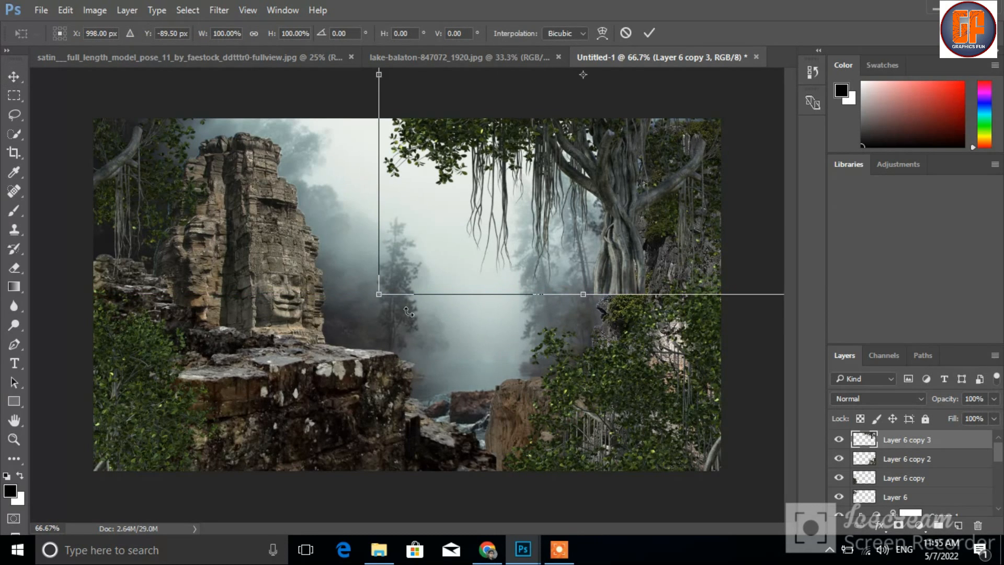
drag(366, 307, 388, 326)
click(649, 33)
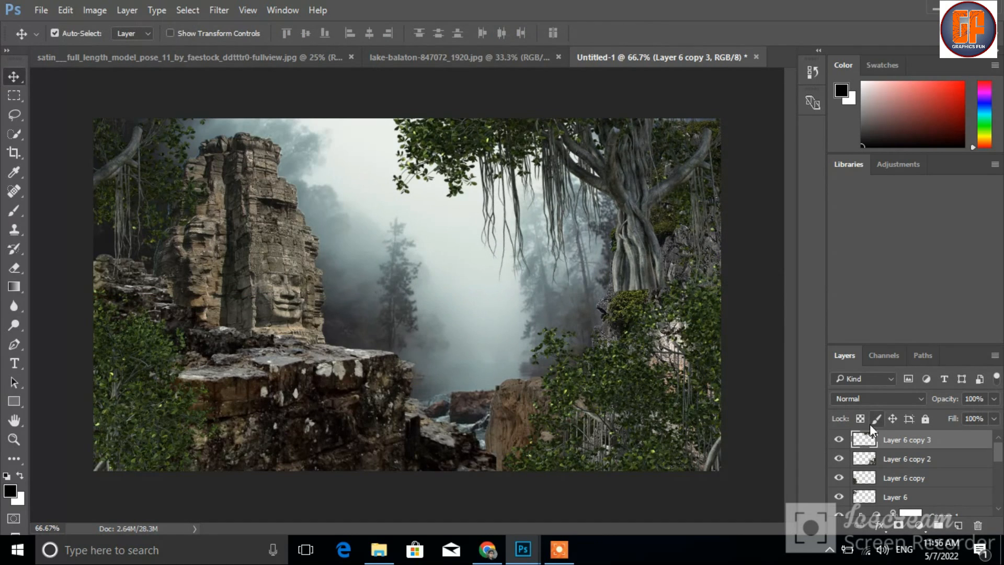
drag(639, 249, 663, 248)
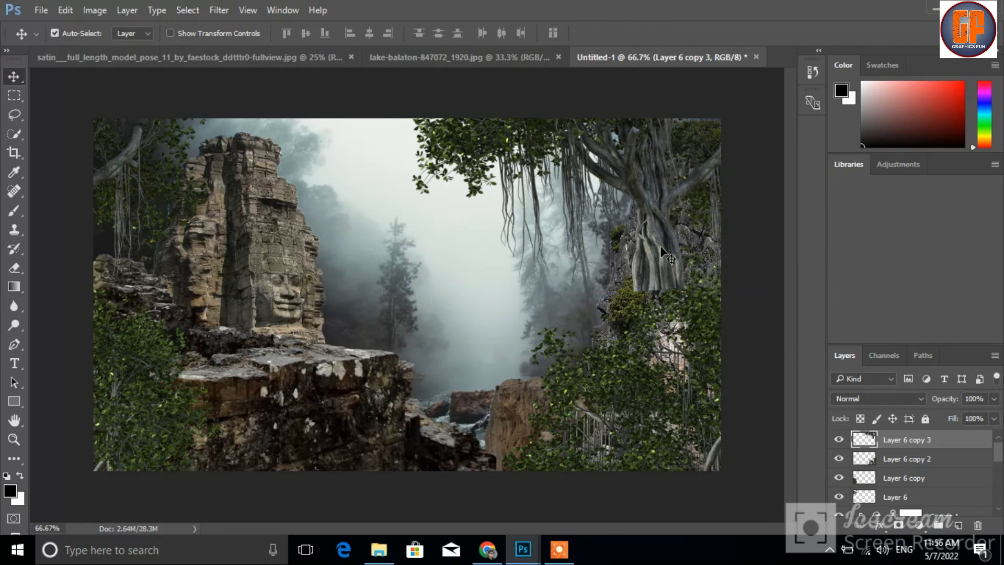
Step: Add a layer mask to the upper-right tree and hide its trunk over the cliff with a soft black brush at 43% opacity
click(898, 524)
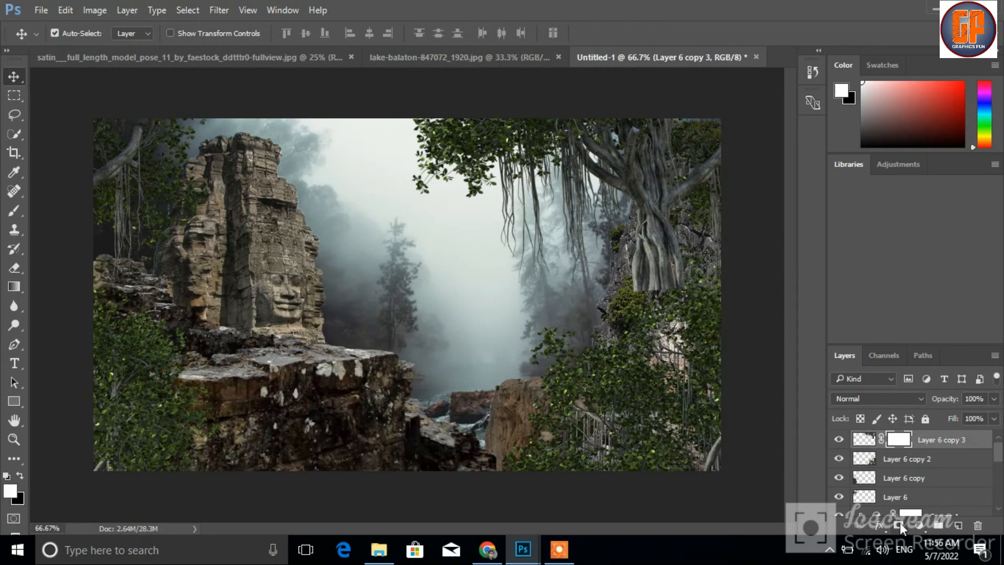
click(14, 210)
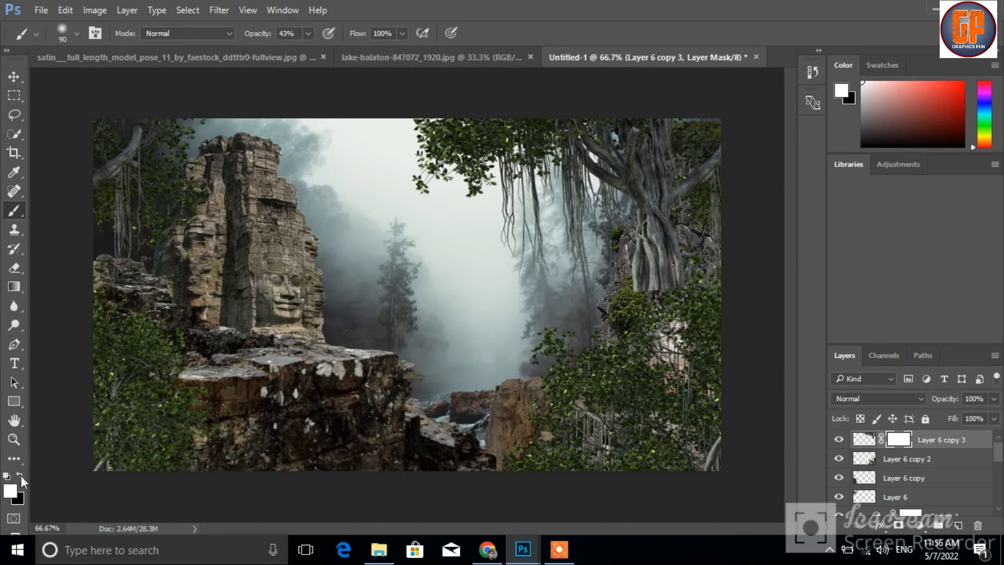
mouse_move(683, 244)
mouse_down()
mouse_move(682, 191)
mouse_move(640, 261)
mouse_up()
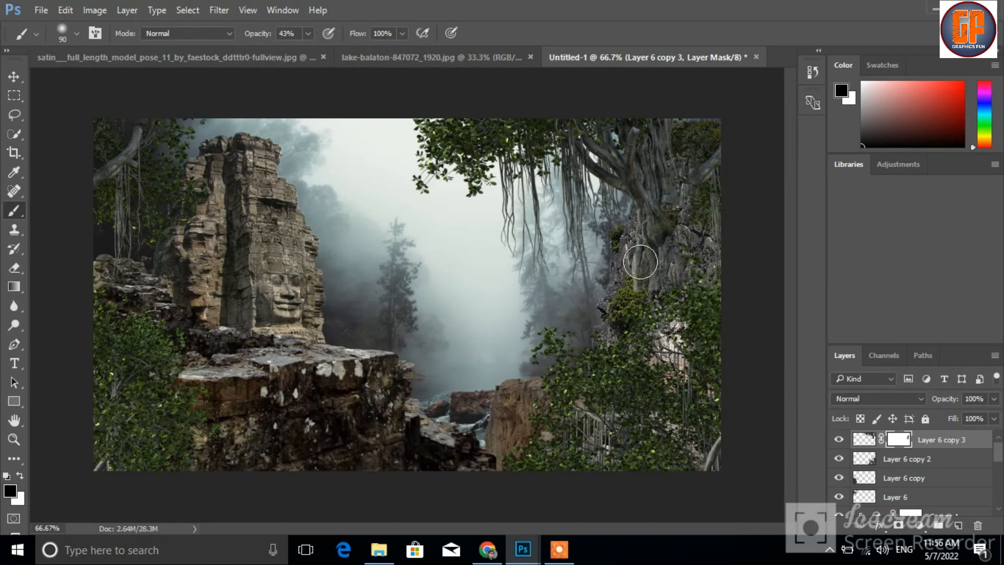
mouse_move(706, 168)
mouse_down()
mouse_move(642, 163)
mouse_move(656, 137)
mouse_up()
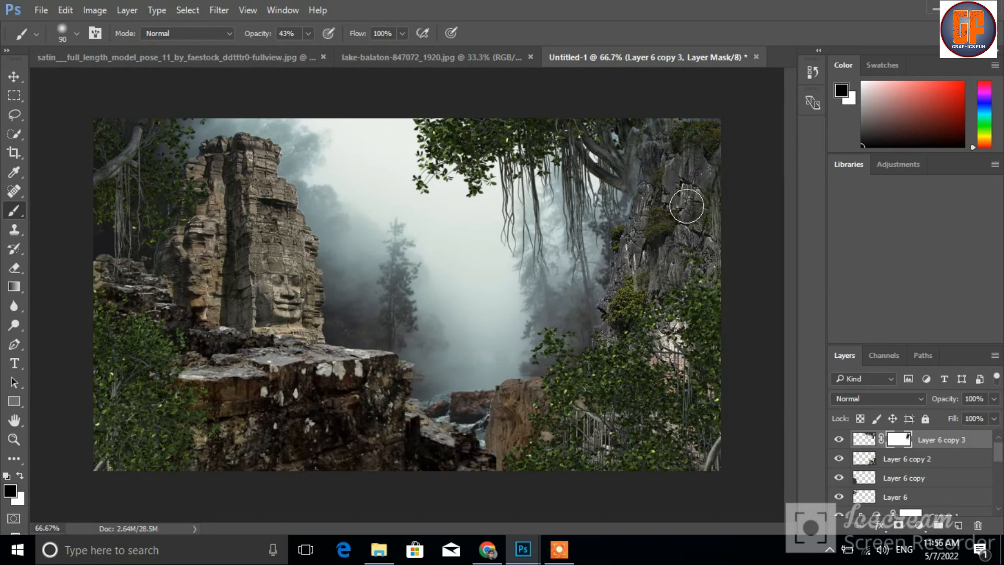
key(v)
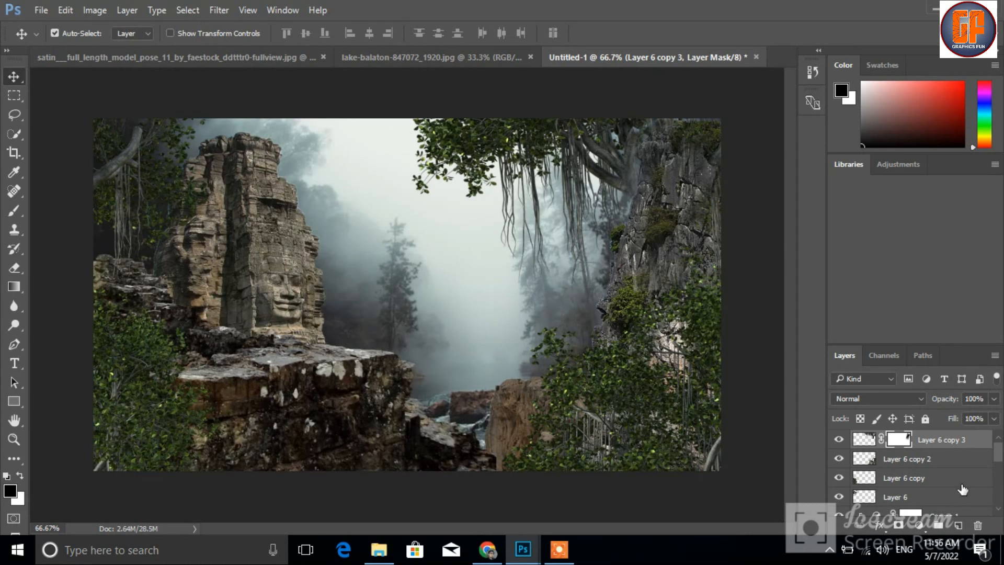
Step: Darken the foreground rock by setting the brightness of its clipped Brightness/Contrast adjustment to 21
scroll(961, 489, down, 5)
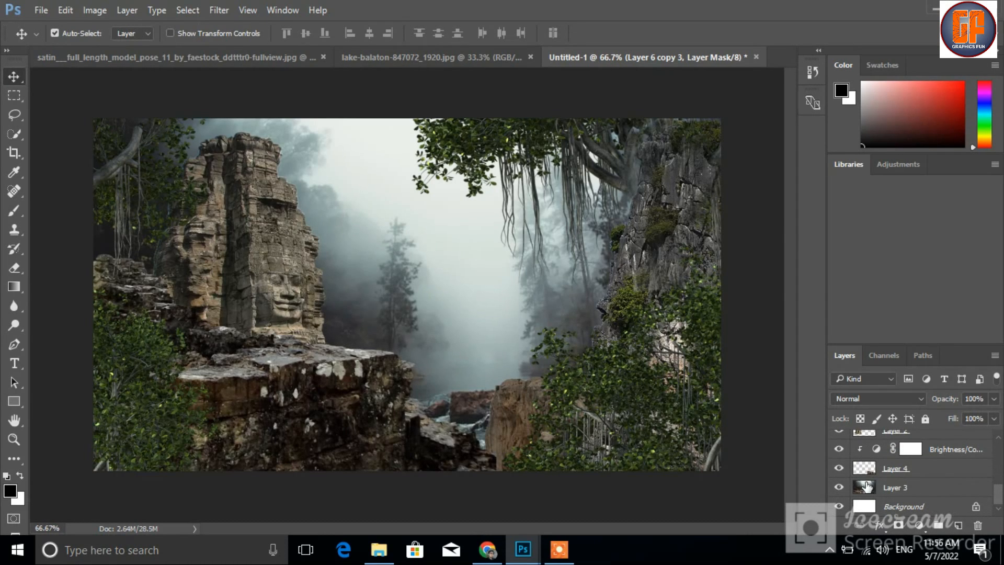
mouse_move(996, 491)
mouse_down()
mouse_move(996, 471)
mouse_move(996, 494)
mouse_up()
scroll(888, 489, up, 3)
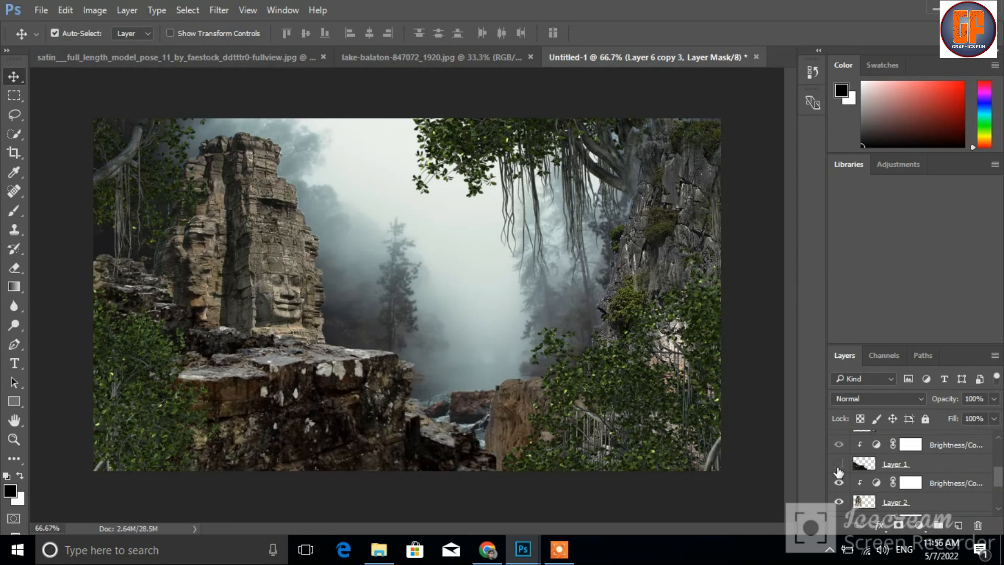
click(838, 463)
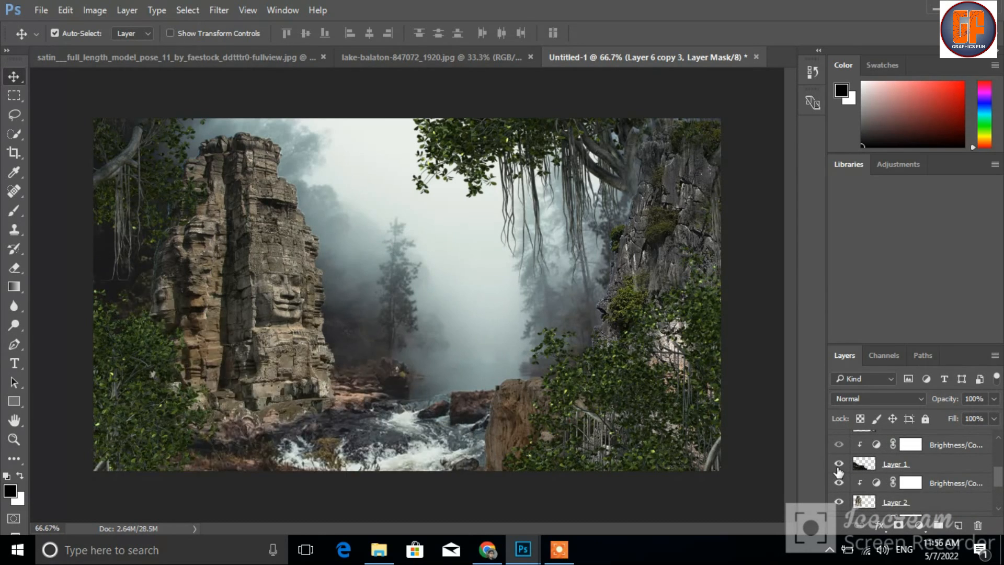
double_click(876, 446)
drag(621, 199, 594, 202)
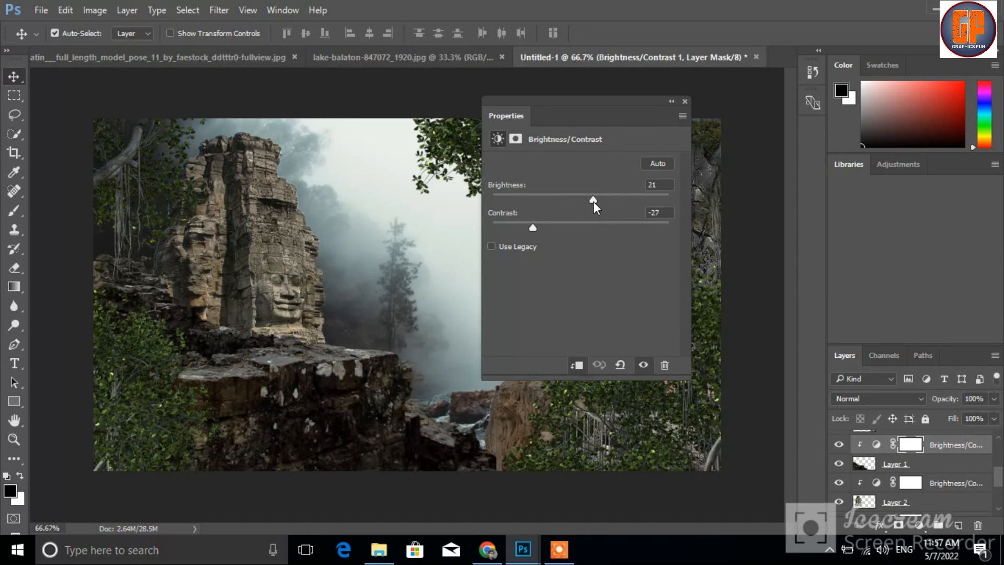
click(685, 101)
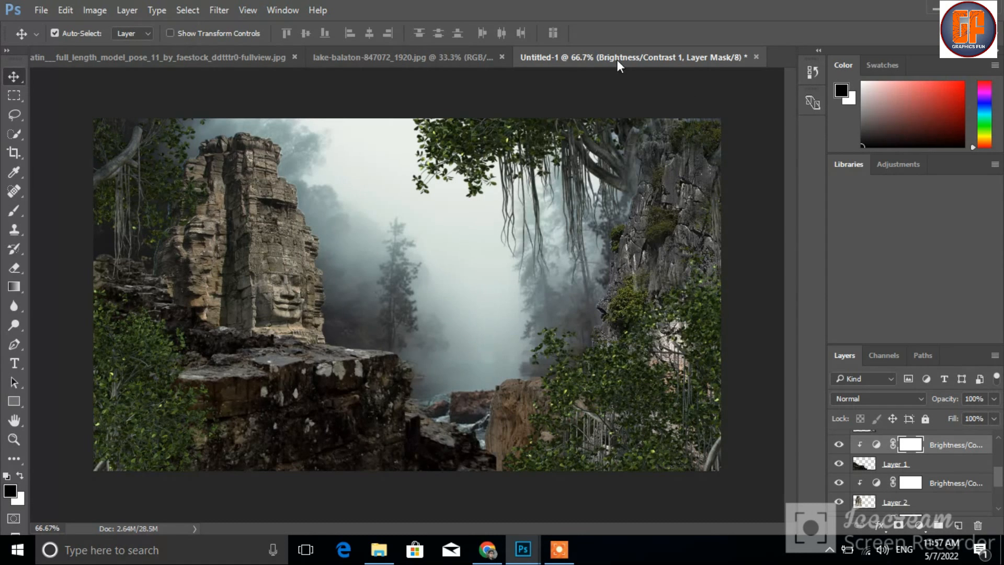
Step: Copy the selected woman from the satin model image into Untitled-1 and scale her to about 23% on the foreground rock ledge
click(205, 54)
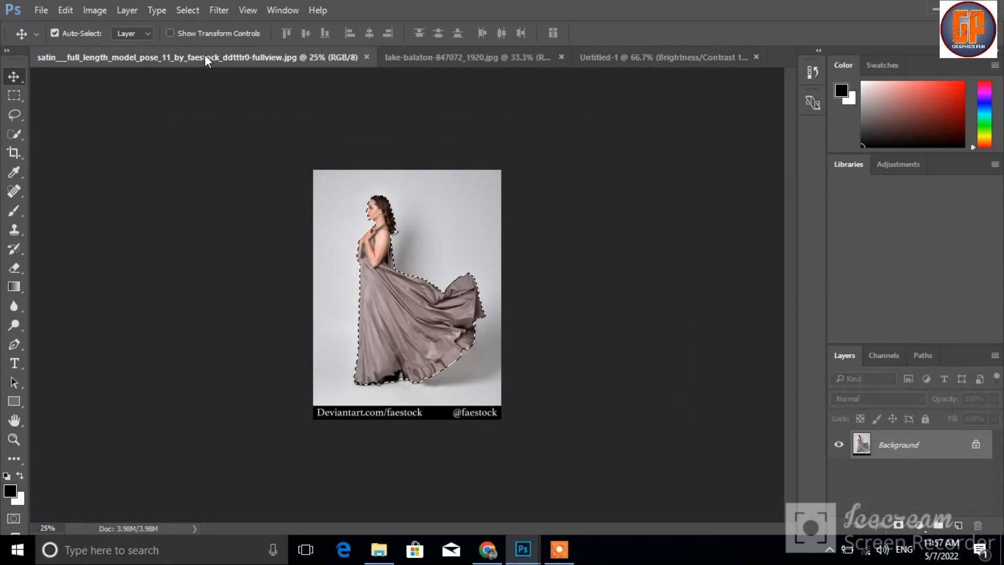
drag(213, 65, 549, 74)
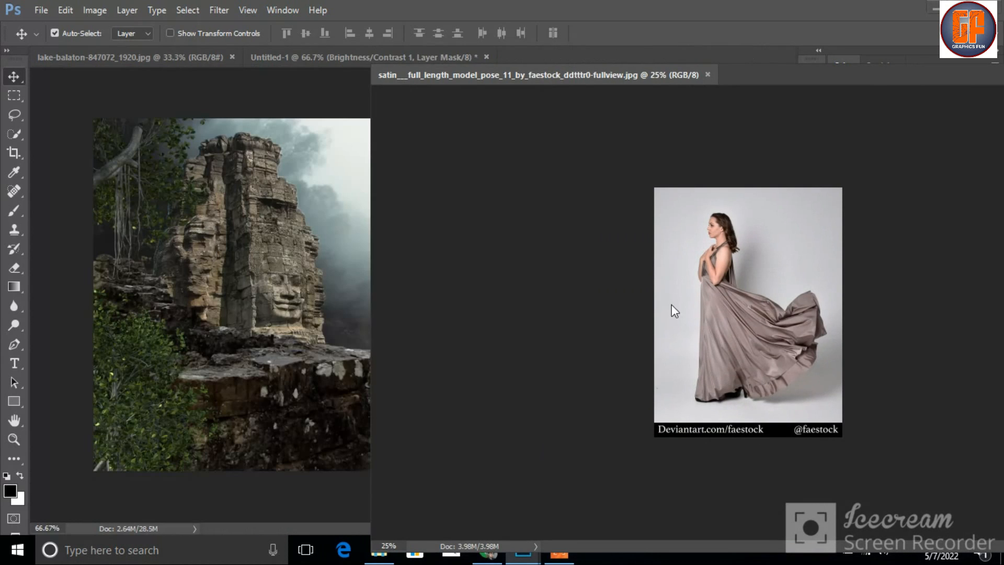
click(462, 74)
drag(445, 237, 369, 233)
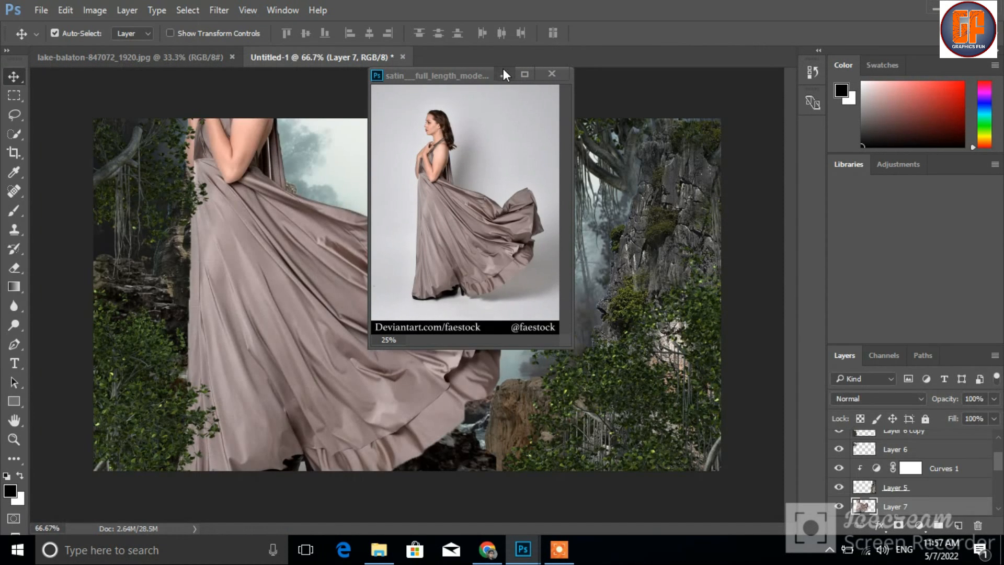
click(503, 72)
key(ctrl+t)
drag(531, 495, 358, 356)
right_click(388, 335)
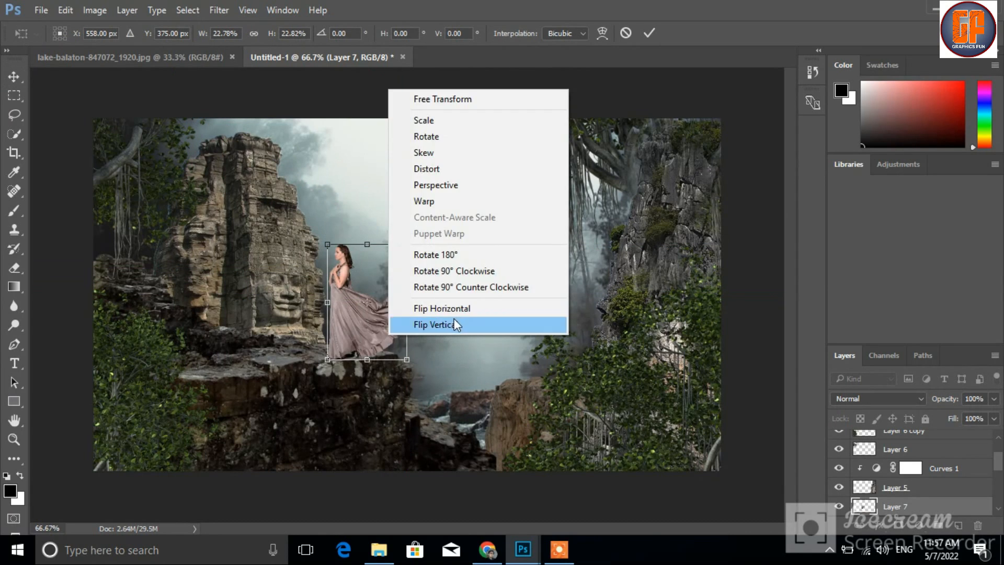
click(456, 325)
right_click(359, 309)
click(414, 296)
Step: Flip the woman horizontally and scale her down to about 19%, keeping her proportions
right_click(375, 325)
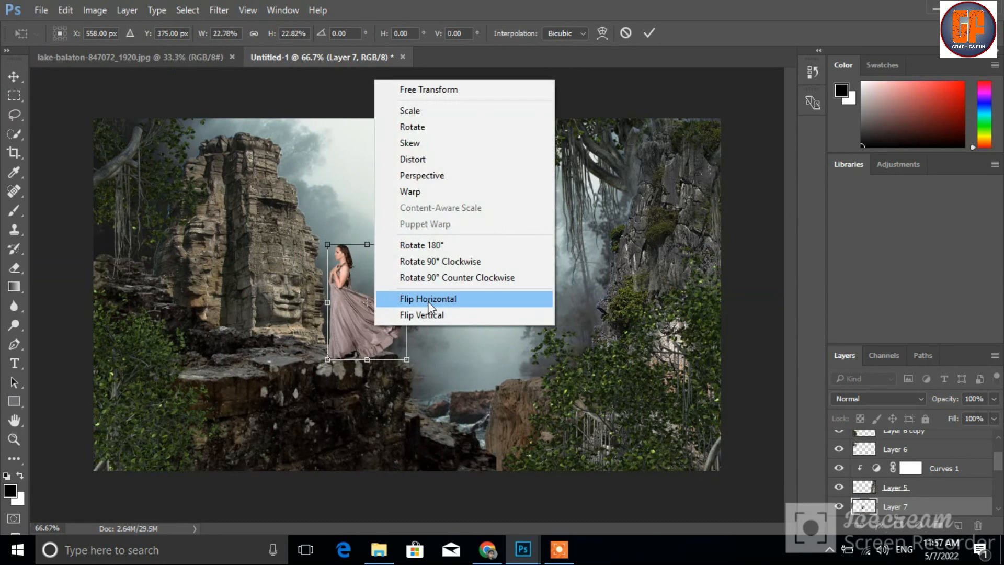
click(428, 303)
drag(390, 317, 356, 311)
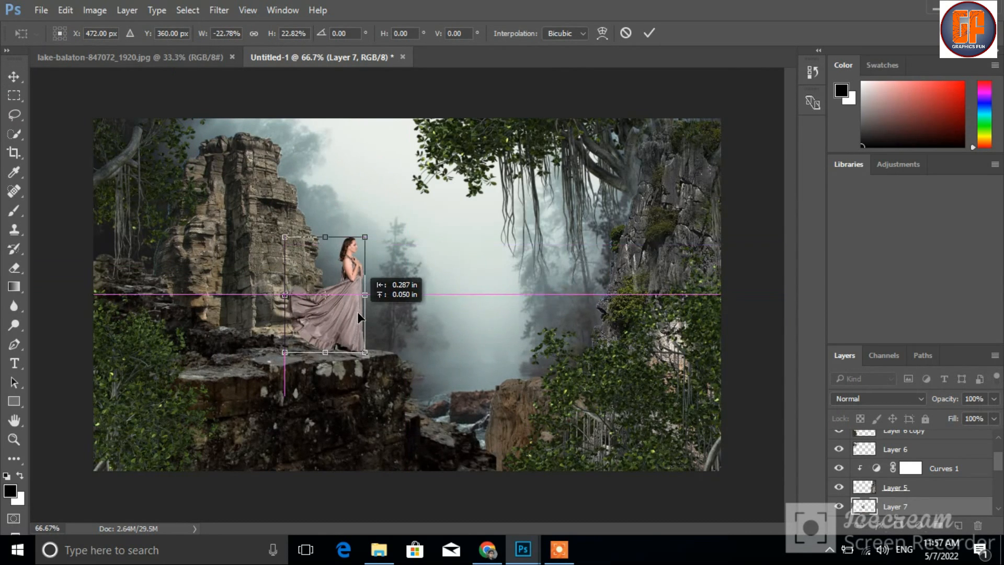
drag(365, 237, 357, 247)
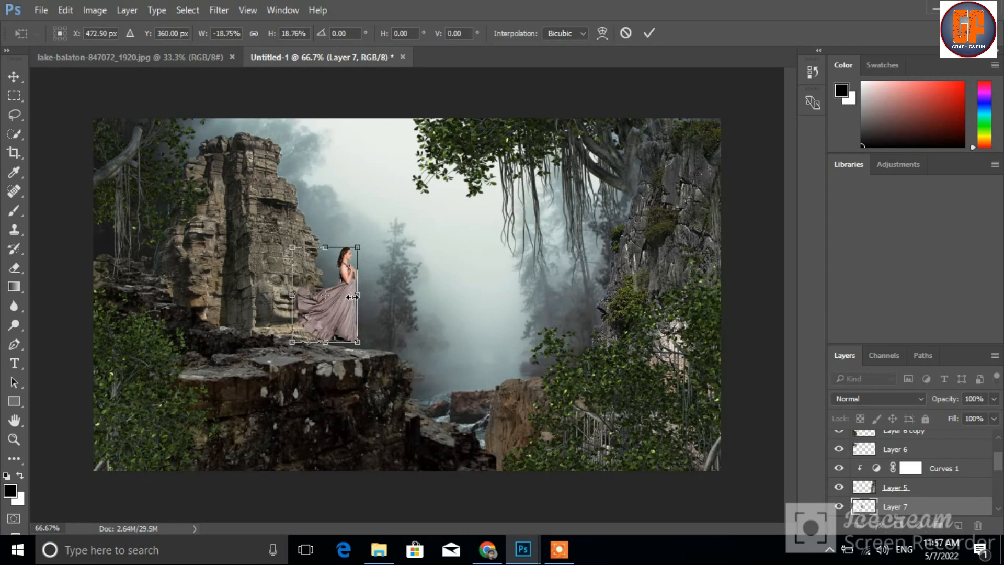
Step: Position the woman on the front edge of the foreground rock ledge, facing the misty valley, and apply the transform
mouse_move(350, 308)
mouse_down()
mouse_move(343, 303)
mouse_move(365, 318)
mouse_up()
key(Up)
key(Up)
key(Up)
key(Up)
key(Up)
key(Up)
key(Up)
key(Up)
key(Up)
key(Up)
key(Up)
key(Up)
key(Up)
key(Up)
key(Up)
key(Right)
key(Right)
key(Right)
key(Right)
key(Right)
key(Right)
key(Right)
key(Right)
key(Right)
key(Right)
key(Right)
key(Down)
key(Down)
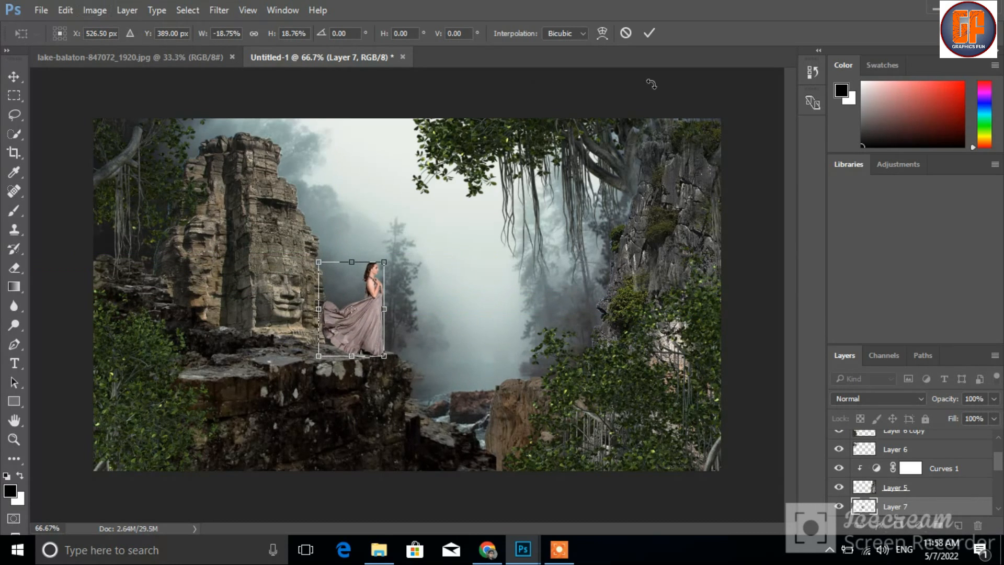
click(647, 34)
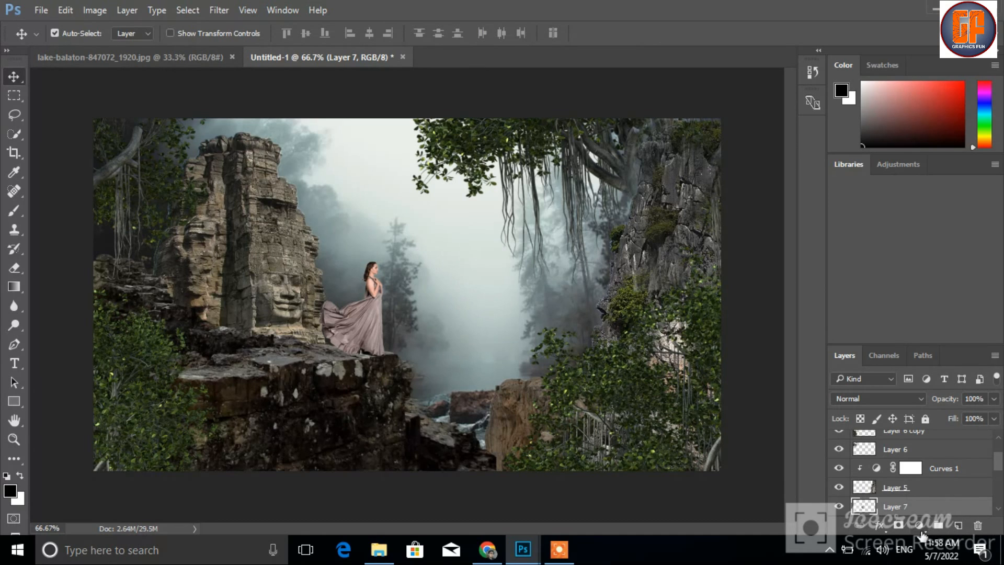
Step: Darken the woman with a Levels adjustment clipped to her layer, setting the black input level to 49
click(918, 525)
click(900, 280)
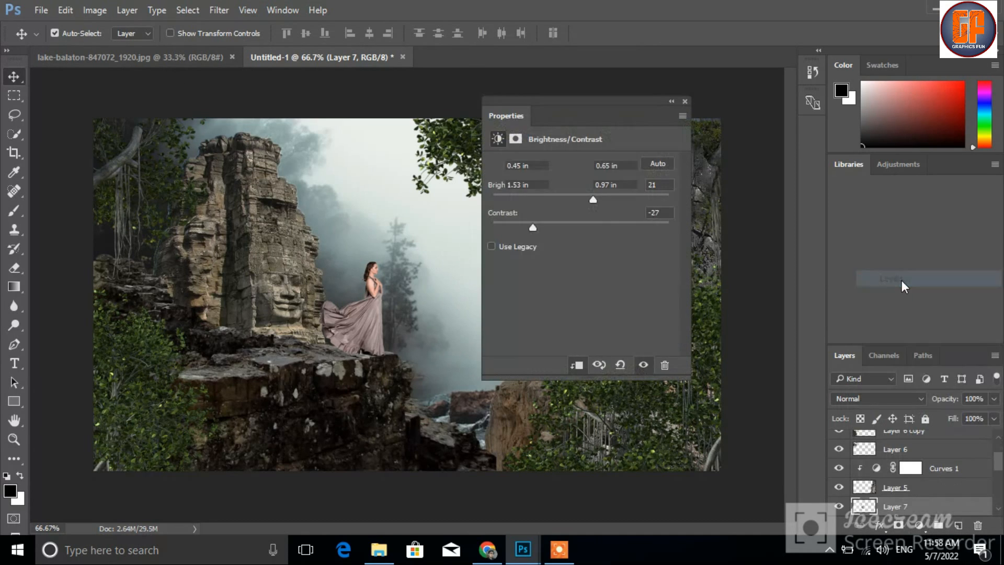
click(578, 365)
mouse_move(670, 268)
mouse_down()
mouse_move(651, 268)
mouse_move(671, 267)
mouse_up()
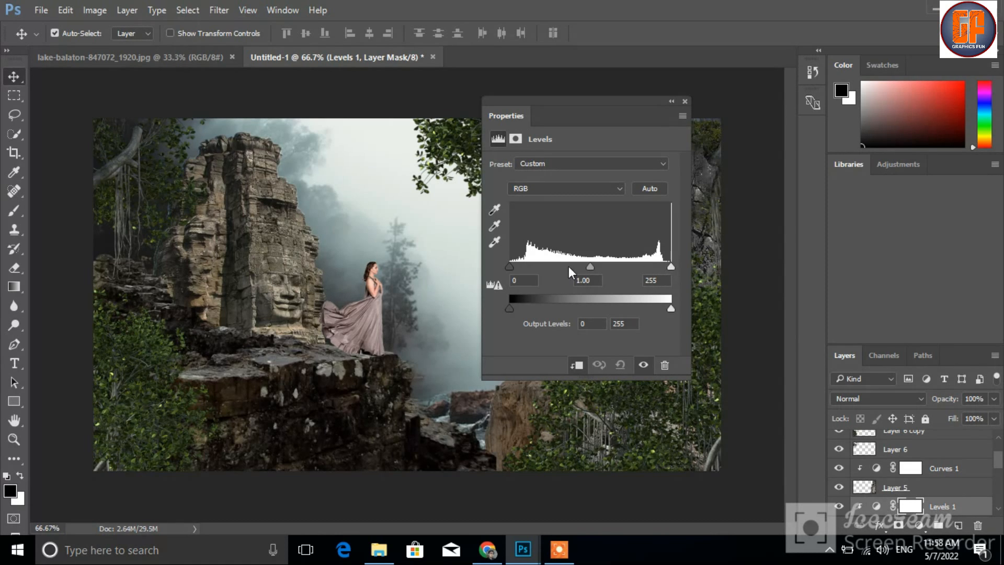
drag(526, 265, 541, 264)
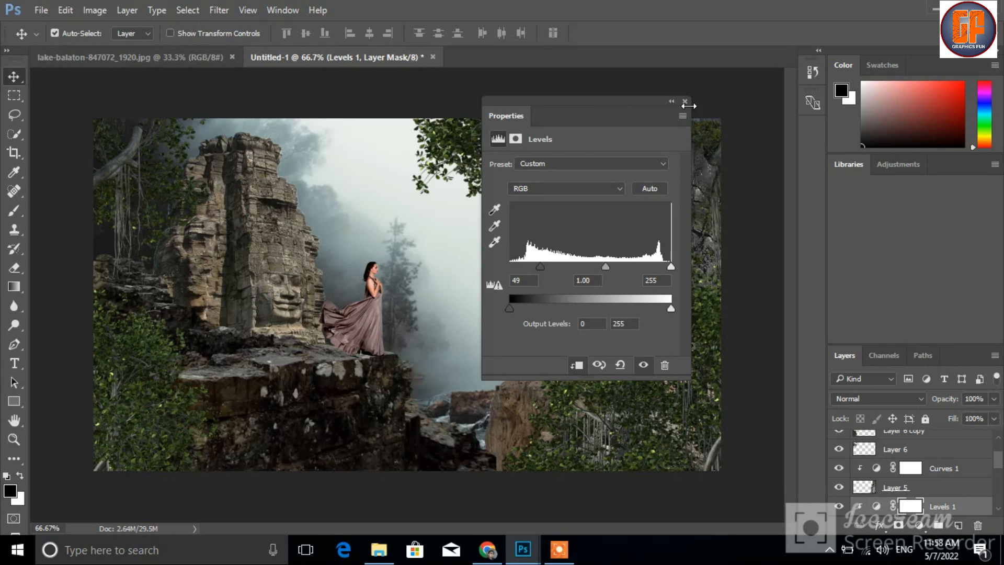
click(685, 101)
Step: Copy the lake-balaton cloud image into Untitled-1 above the Layer 6 copy 3 layer, covering the canvas, and close the source image
scroll(1001, 466, up, 3)
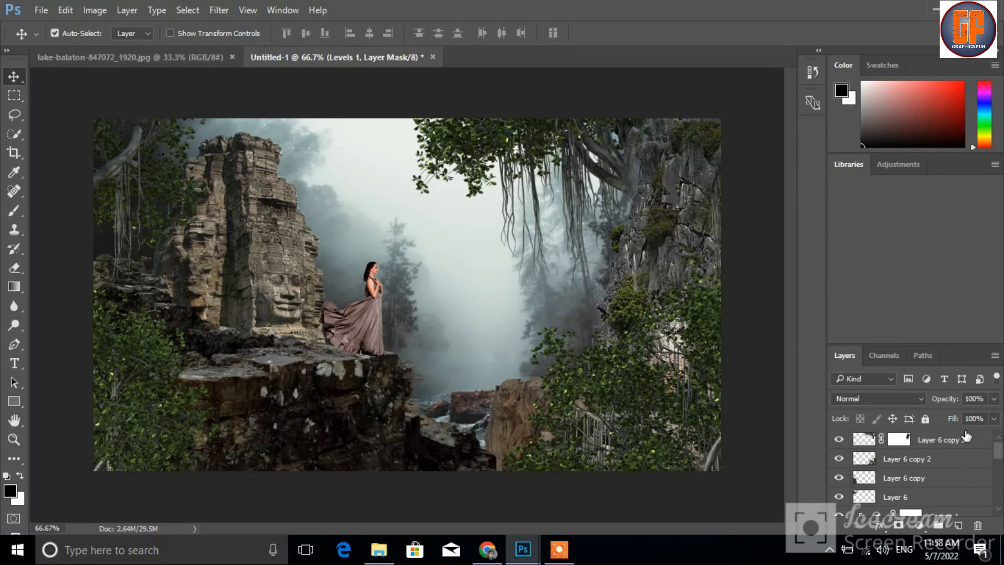
click(979, 443)
drag(87, 57, 476, 181)
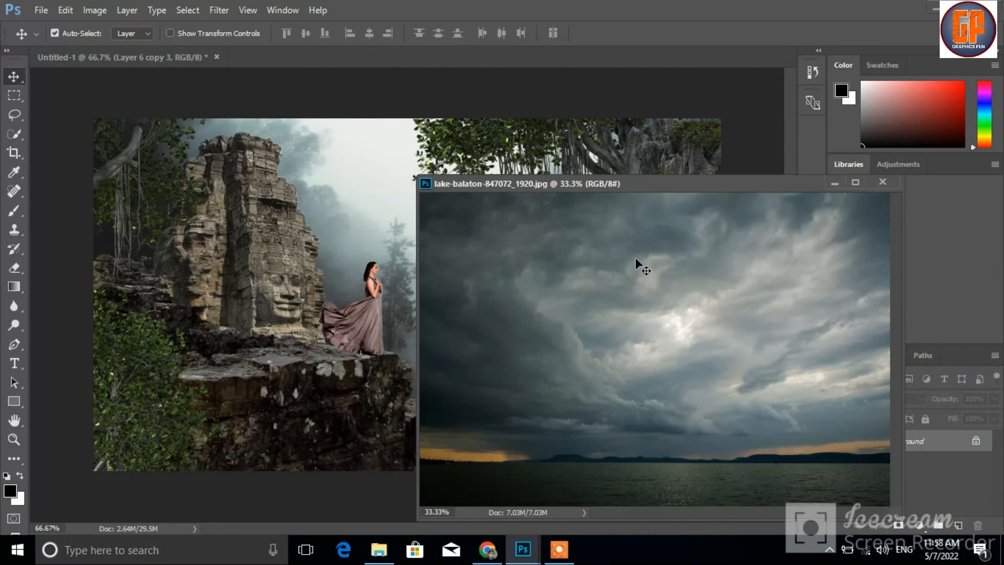
drag(635, 257, 327, 243)
click(886, 181)
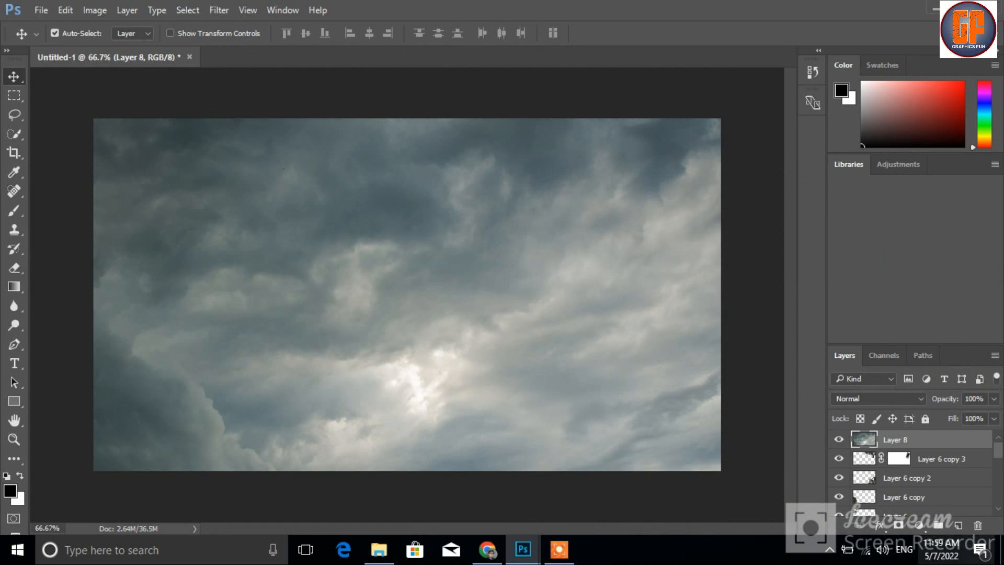
Step: Add a layer mask to the cloud layer and set the brush to size 300 at 17% opacity
click(899, 525)
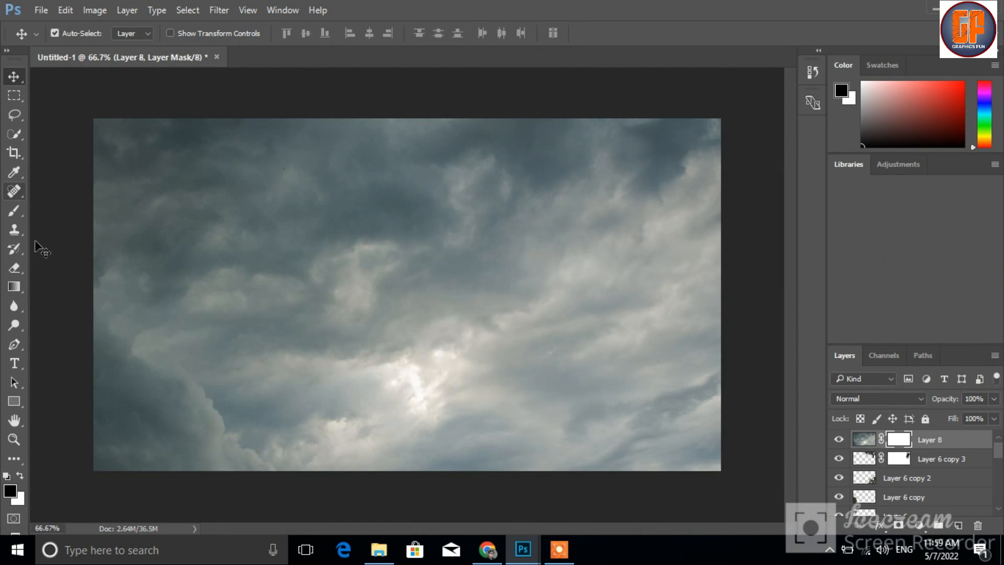
click(17, 214)
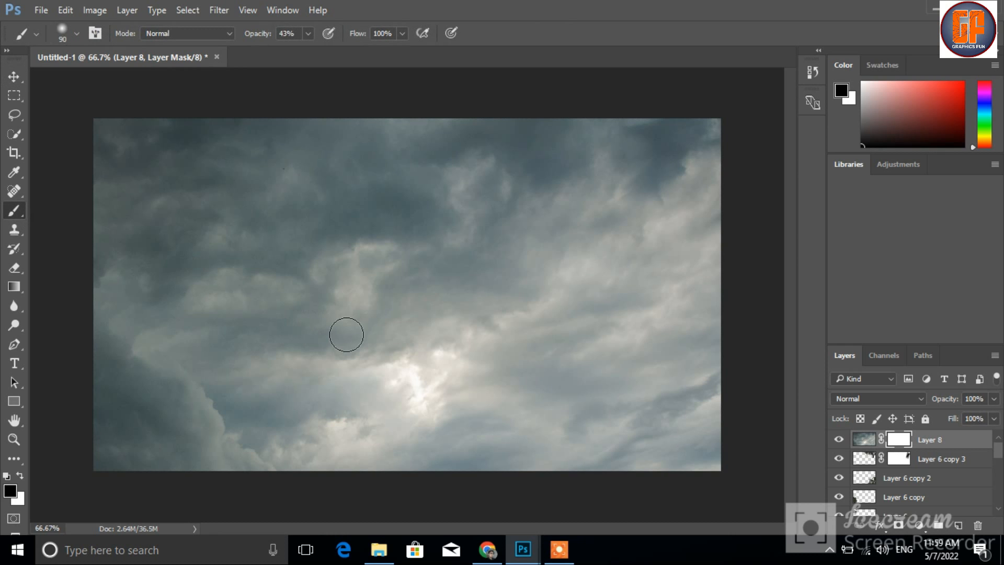
key(bracketright)
key(bracketright)
click(307, 34)
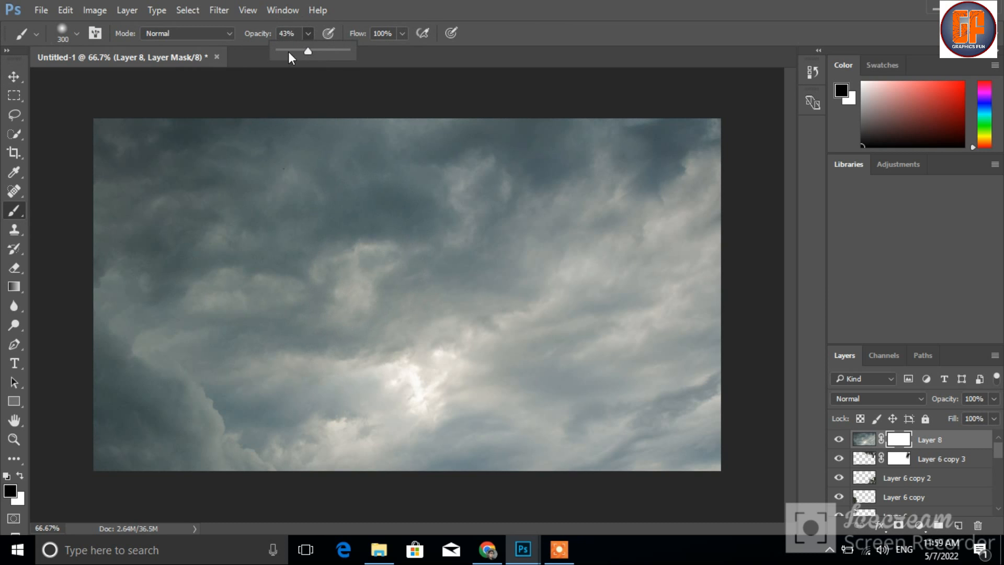
click(309, 33)
Step: Paint black on the cloud layer's mask to reveal the scene, leaving soft haze around the edges and lower corners
mouse_move(497, 179)
mouse_down()
mouse_move(581, 199)
mouse_move(665, 160)
mouse_move(674, 196)
mouse_move(635, 259)
mouse_move(566, 304)
mouse_move(452, 343)
mouse_move(414, 398)
mouse_move(355, 434)
mouse_move(308, 421)
mouse_move(258, 380)
mouse_move(188, 275)
mouse_move(384, 239)
mouse_move(294, 249)
mouse_move(311, 219)
mouse_move(465, 211)
mouse_move(418, 265)
mouse_move(391, 322)
mouse_move(362, 321)
mouse_move(338, 343)
mouse_move(316, 297)
mouse_move(296, 288)
mouse_move(257, 231)
mouse_move(343, 294)
mouse_move(258, 223)
mouse_move(309, 276)
mouse_move(317, 269)
mouse_move(291, 236)
mouse_move(390, 327)
mouse_move(342, 261)
mouse_move(478, 344)
mouse_move(397, 259)
mouse_move(412, 321)
mouse_move(445, 284)
mouse_move(421, 399)
mouse_move(457, 328)
mouse_move(405, 398)
mouse_move(462, 292)
mouse_move(406, 343)
mouse_move(426, 234)
mouse_move(392, 280)
mouse_move(426, 179)
mouse_move(460, 181)
mouse_move(403, 135)
mouse_move(220, 120)
mouse_move(89, 198)
mouse_move(139, 211)
mouse_move(134, 230)
mouse_move(137, 157)
mouse_move(197, 392)
mouse_move(183, 392)
mouse_move(157, 350)
mouse_move(150, 318)
mouse_move(213, 403)
mouse_move(167, 340)
mouse_move(168, 303)
mouse_move(262, 211)
mouse_move(418, 164)
mouse_move(542, 223)
mouse_move(468, 376)
mouse_move(602, 318)
mouse_move(603, 290)
mouse_move(673, 246)
mouse_move(667, 168)
mouse_move(511, 152)
mouse_move(497, 162)
mouse_move(575, 314)
mouse_move(521, 289)
mouse_move(595, 392)
mouse_move(712, 415)
mouse_move(664, 428)
mouse_move(587, 354)
mouse_move(591, 383)
mouse_move(621, 399)
mouse_move(578, 370)
mouse_move(611, 358)
mouse_move(621, 295)
mouse_move(696, 209)
mouse_move(660, 358)
mouse_move(672, 397)
mouse_move(616, 324)
mouse_up()
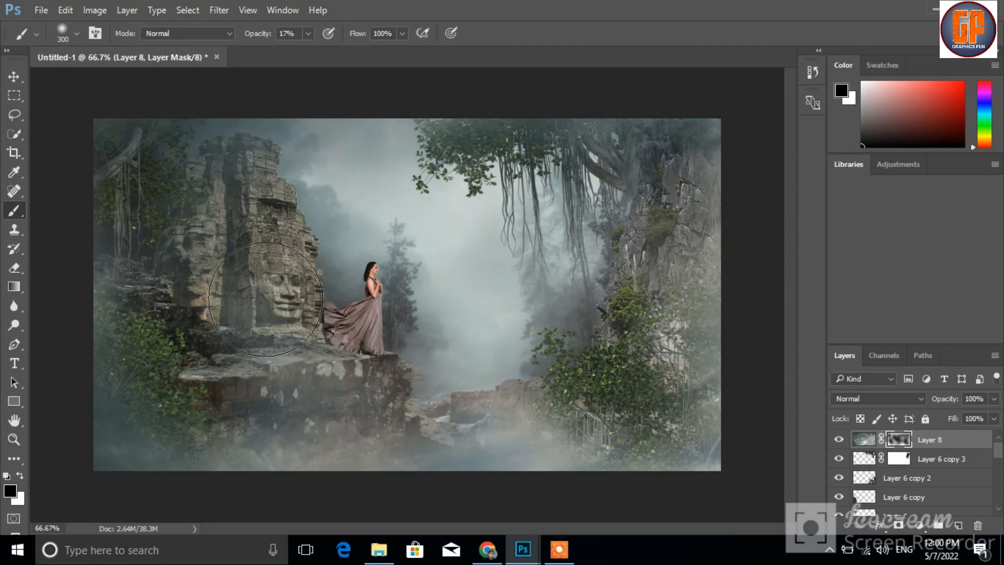
mouse_move(421, 452)
mouse_down()
mouse_move(367, 451)
mouse_move(379, 461)
mouse_up()
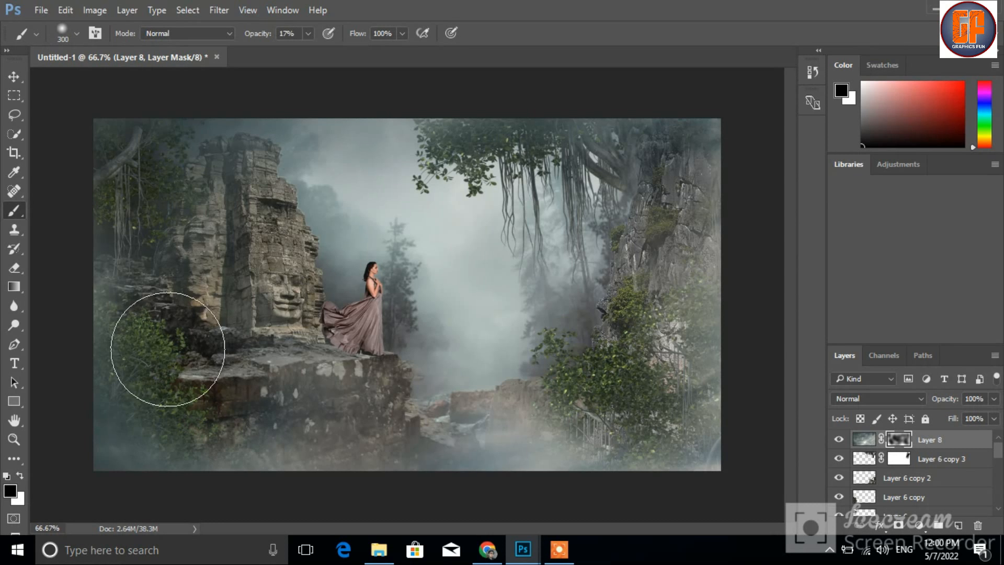
drag(554, 429, 408, 410)
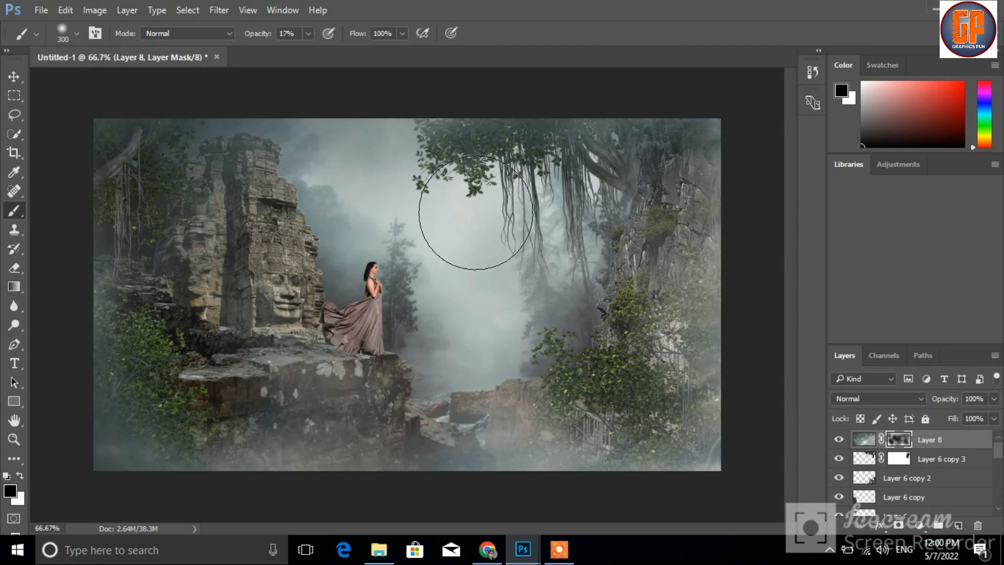
drag(385, 241, 309, 243)
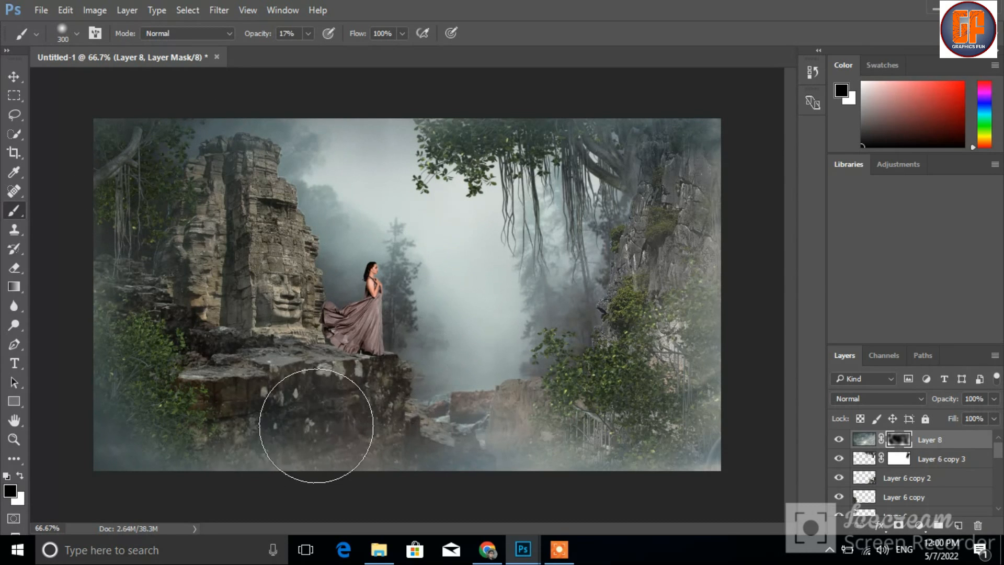
mouse_move(443, 484)
mouse_down()
mouse_move(438, 441)
mouse_move(372, 450)
mouse_move(318, 439)
mouse_move(250, 403)
mouse_move(212, 414)
mouse_move(167, 386)
mouse_up()
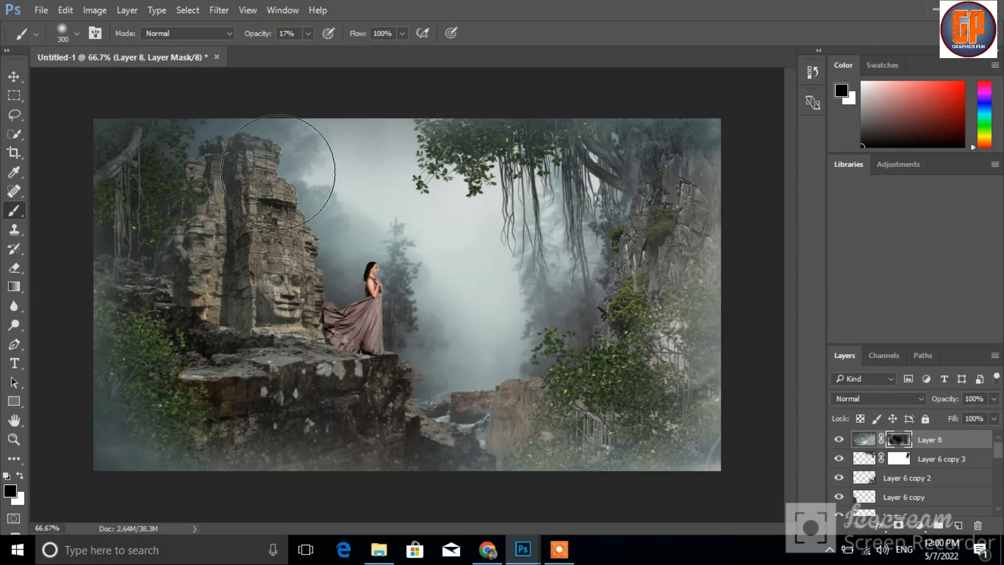
click(14, 76)
click(559, 550)
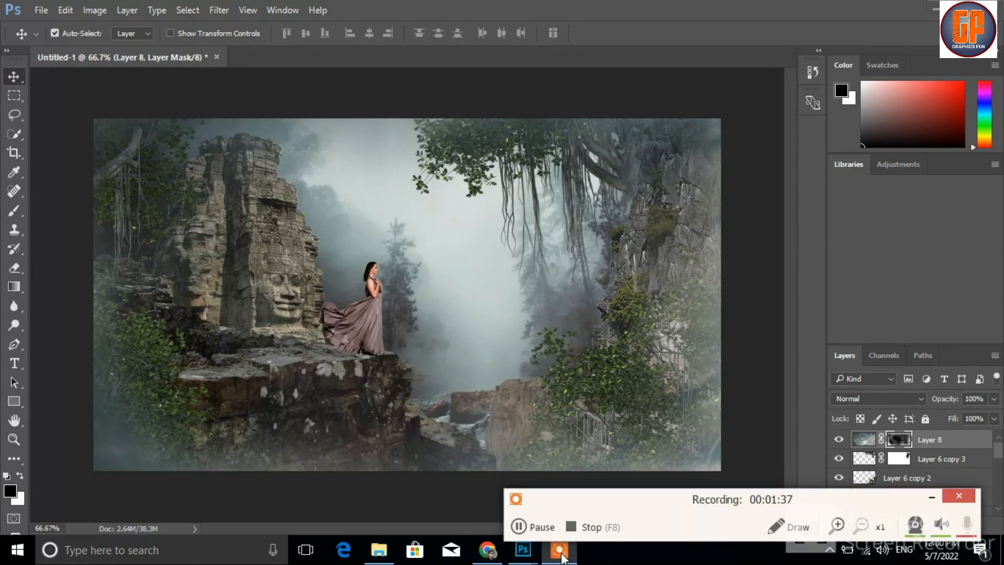
click(535, 528)
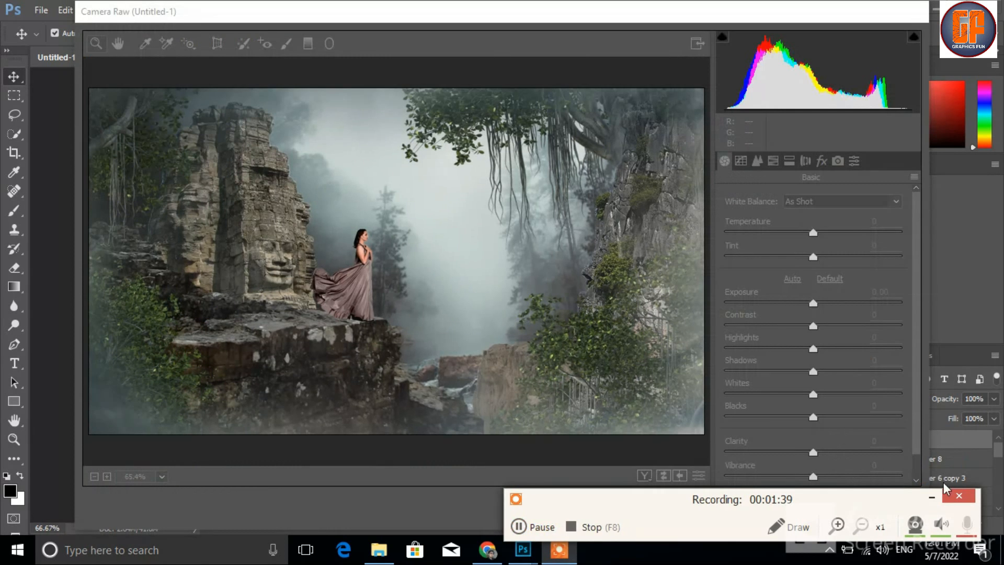
click(929, 497)
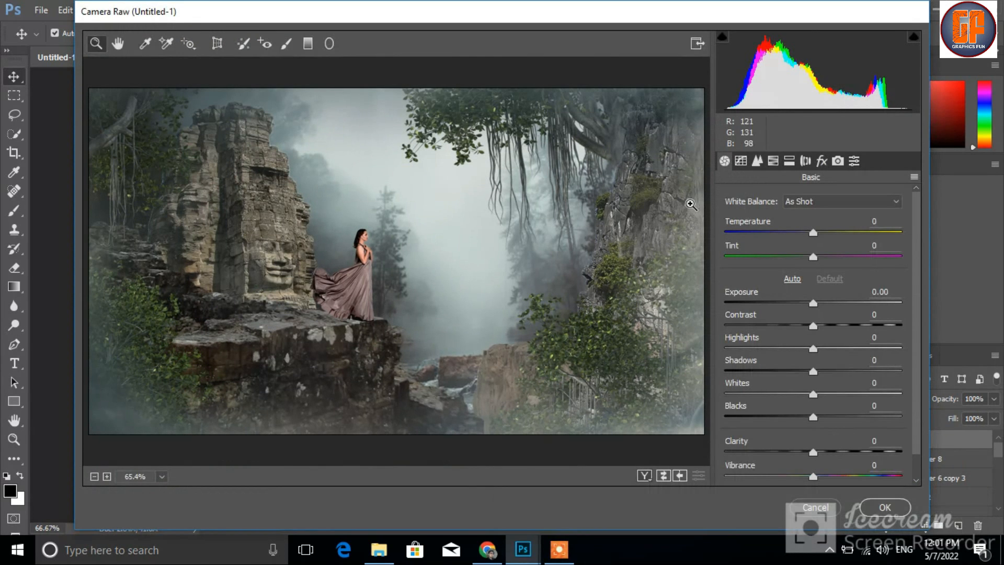
Step: In Camera Raw, set Temperature +12, Exposure +0.30, Contrast +8, Shadows +4, Whites +6, Vibrance -3 and Saturation +8
drag(810, 233, 820, 234)
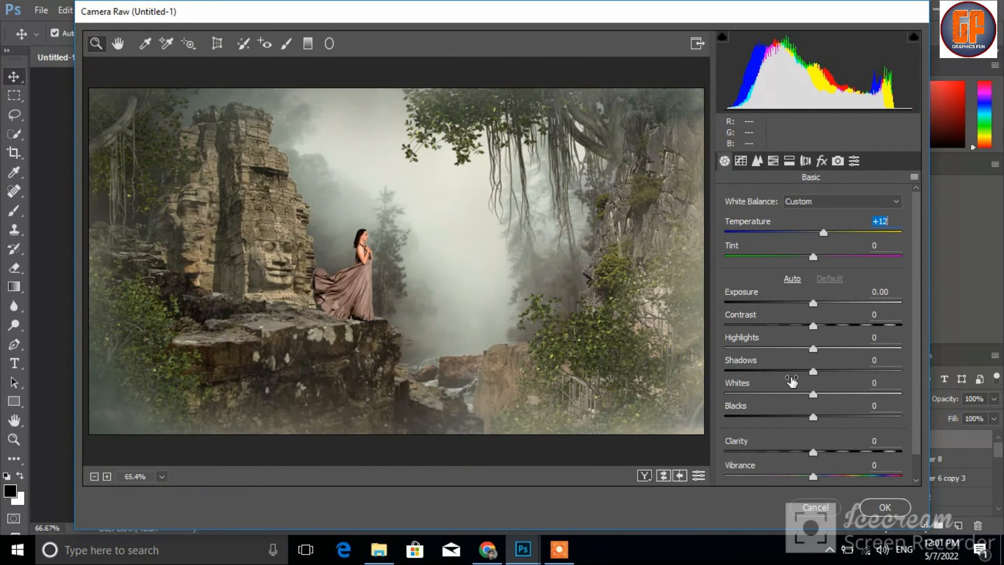
drag(815, 328, 822, 309)
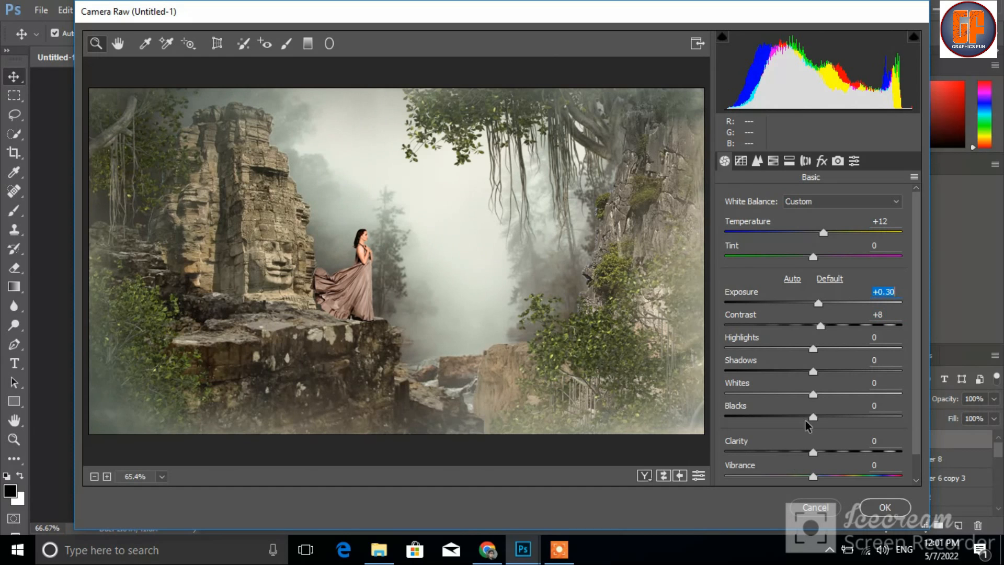
drag(816, 393, 817, 373)
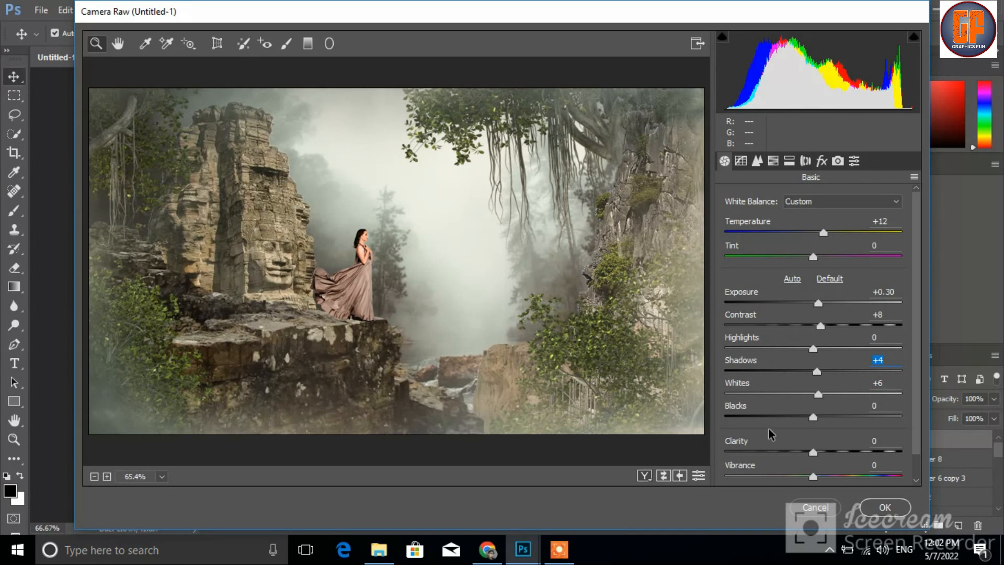
scroll(771, 435, down, 1)
drag(813, 455, 820, 474)
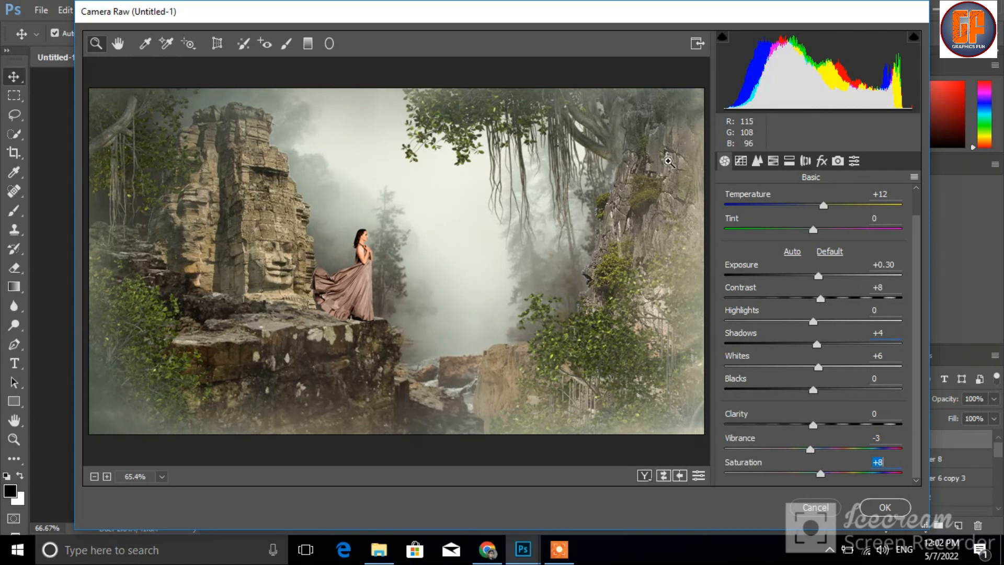
Step: Apply split toning to the highlights with hue 8 and saturation 3
click(740, 161)
click(756, 161)
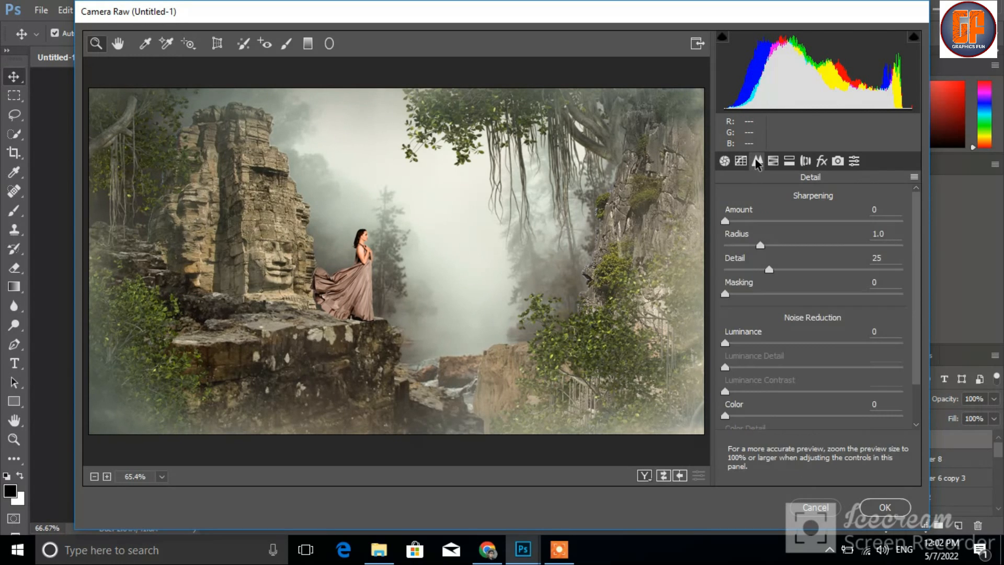
click(773, 162)
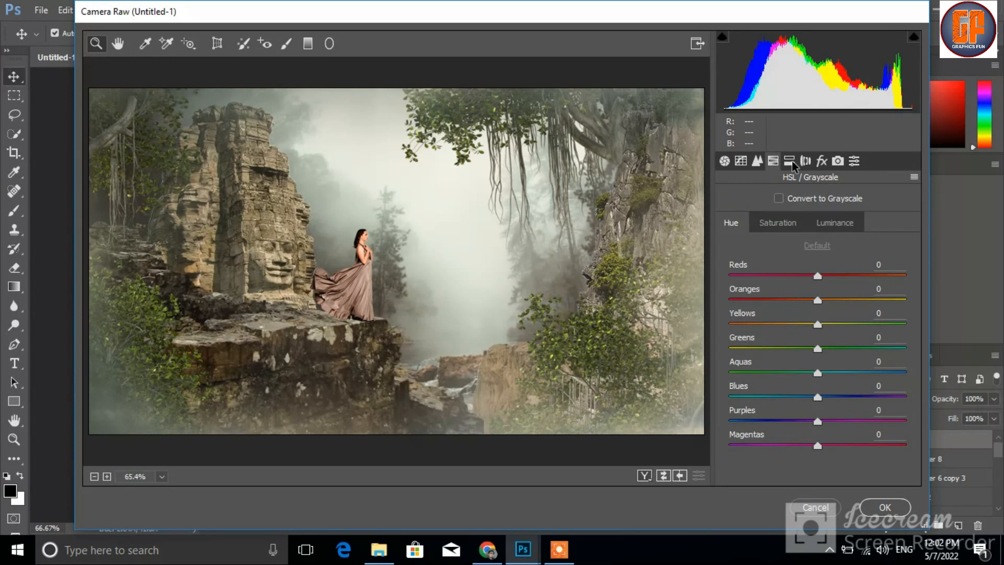
click(791, 163)
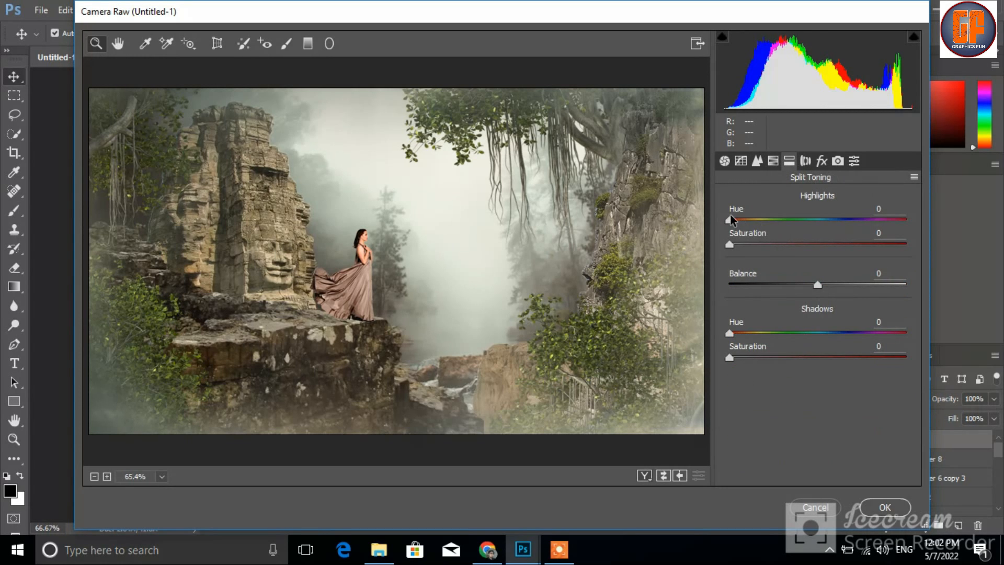
drag(731, 218, 740, 246)
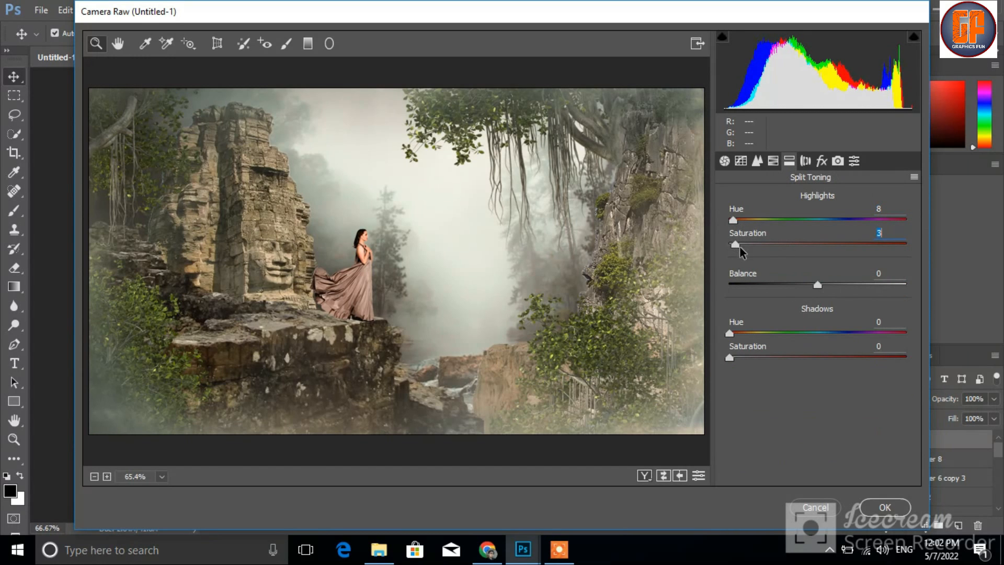
Step: Set the Dehaze amount to +5 and the post-crop vignetting amount to +11
click(805, 161)
click(822, 162)
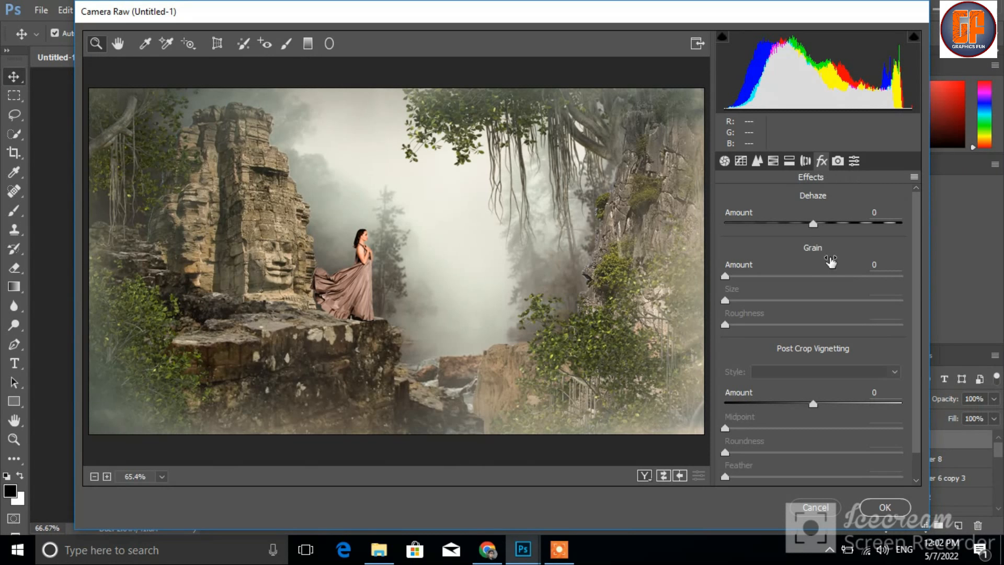
drag(811, 226, 819, 248)
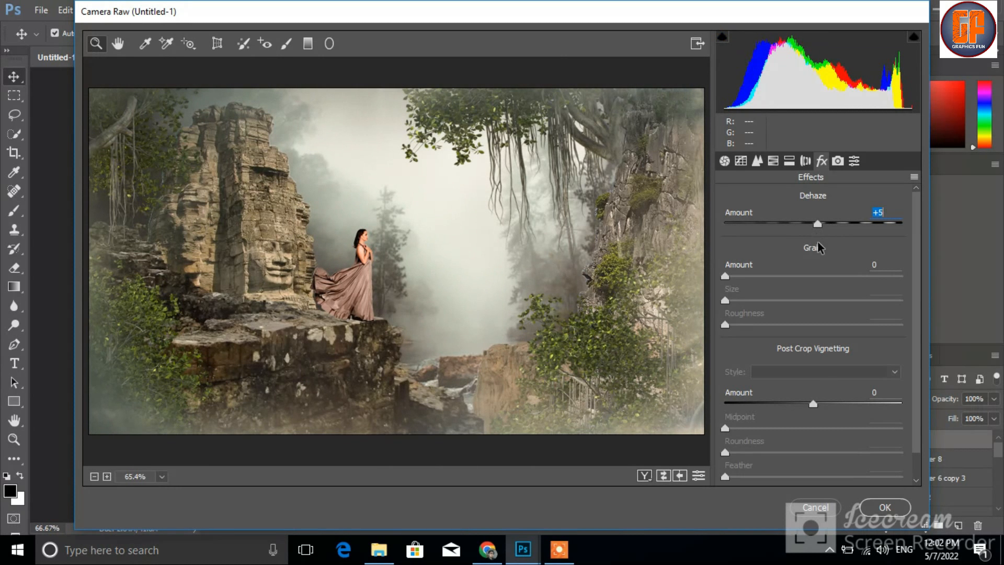
mouse_move(814, 409)
mouse_down()
mouse_move(855, 409)
mouse_move(825, 412)
mouse_up()
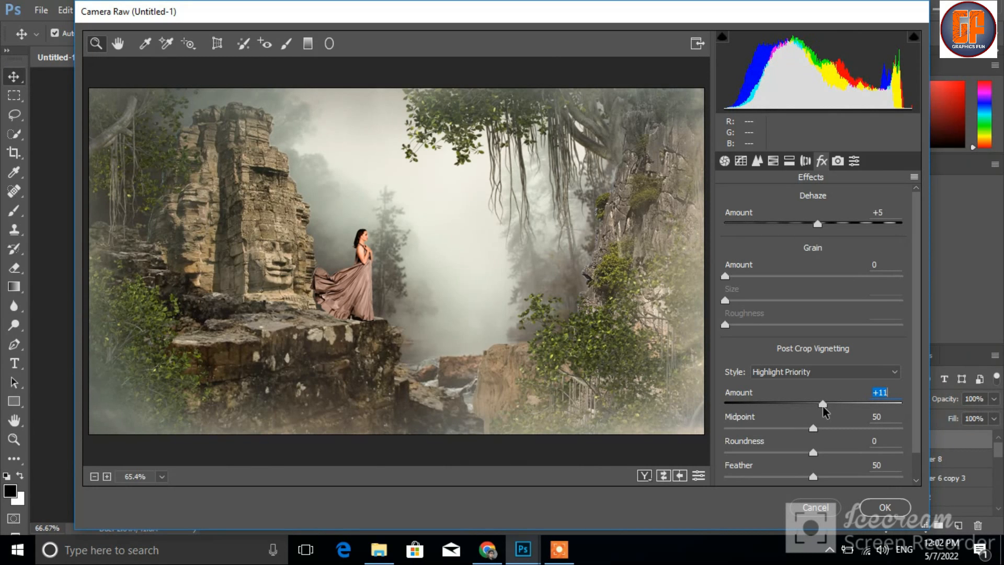
Step: Refine the basic Camera Raw adjustments by setting Shadows to -3 and Clarity to +8
click(837, 160)
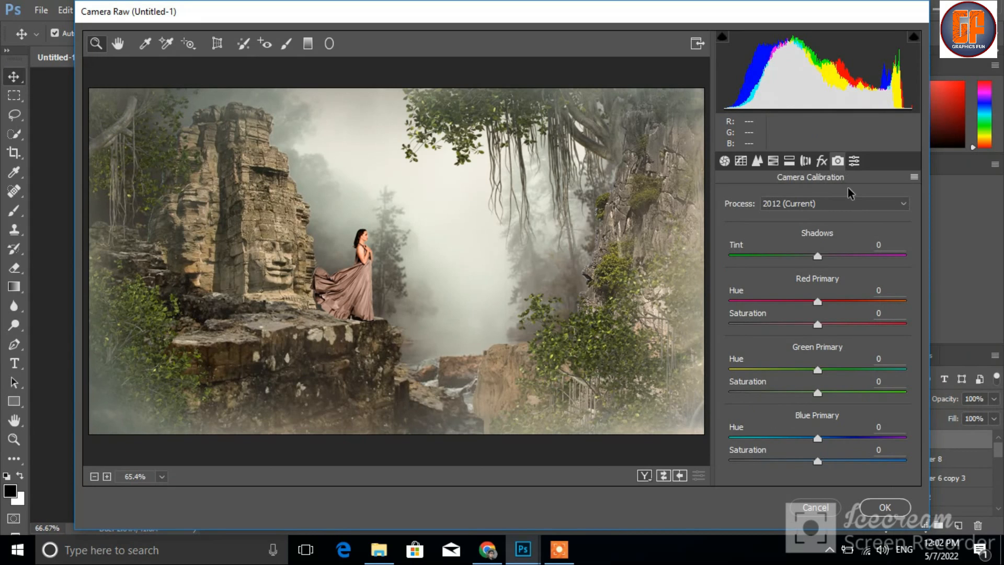
click(853, 162)
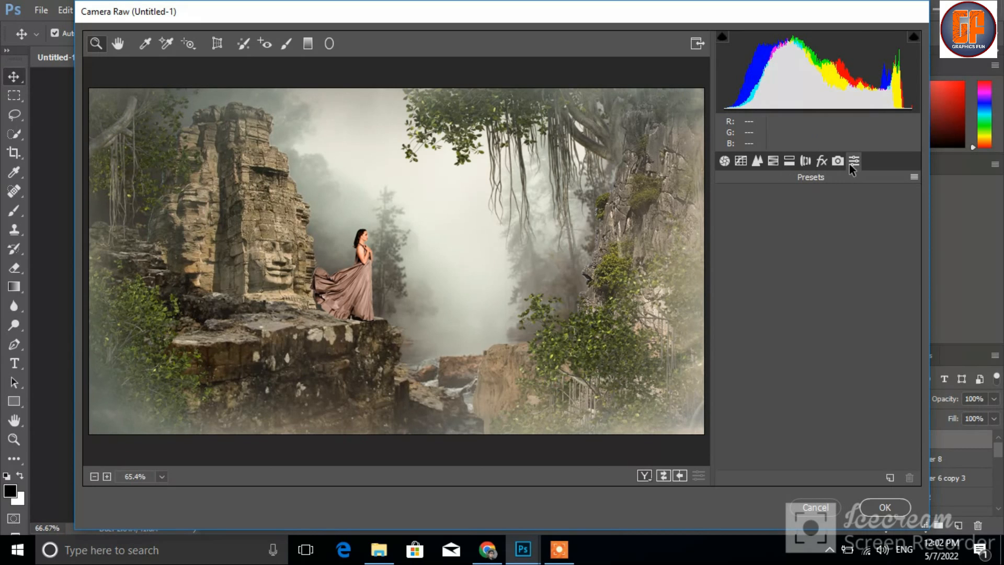
click(723, 162)
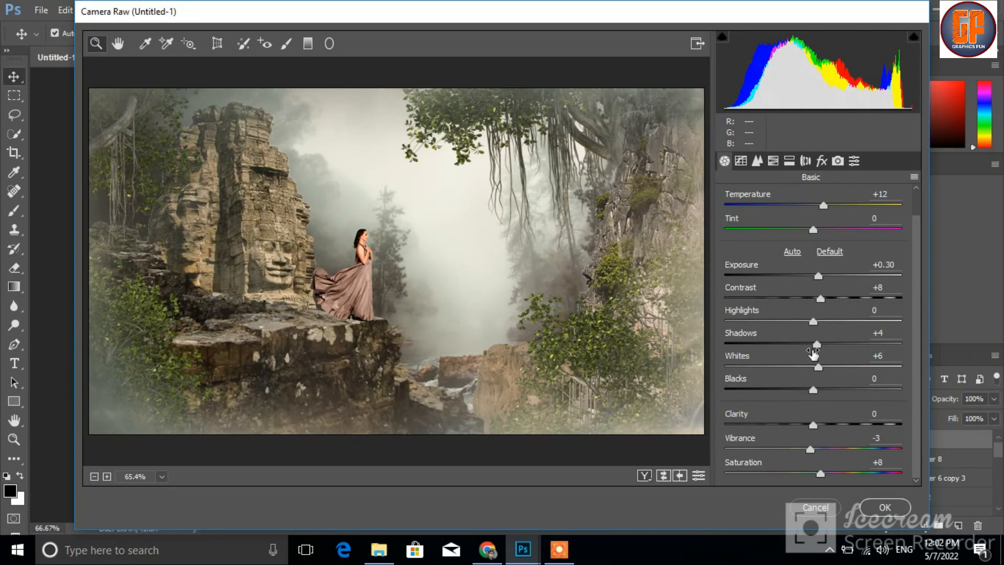
mouse_move(812, 349)
mouse_down()
mouse_move(755, 355)
mouse_move(811, 357)
mouse_up()
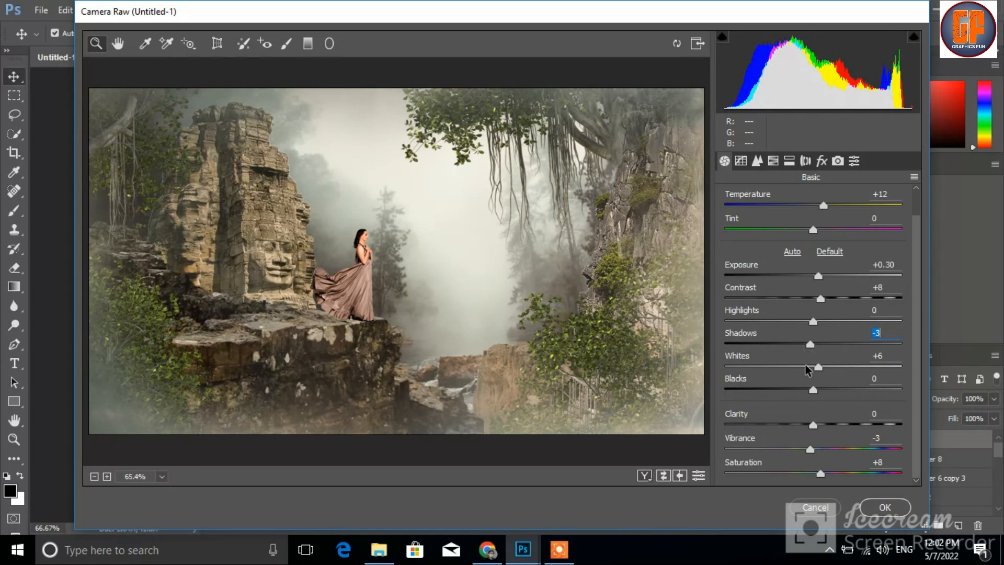
drag(816, 425, 822, 425)
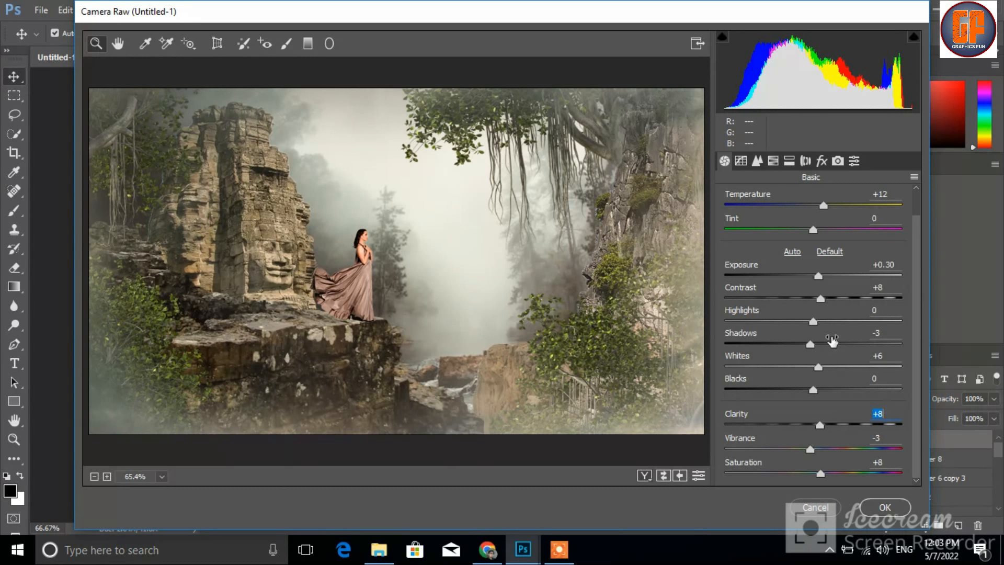